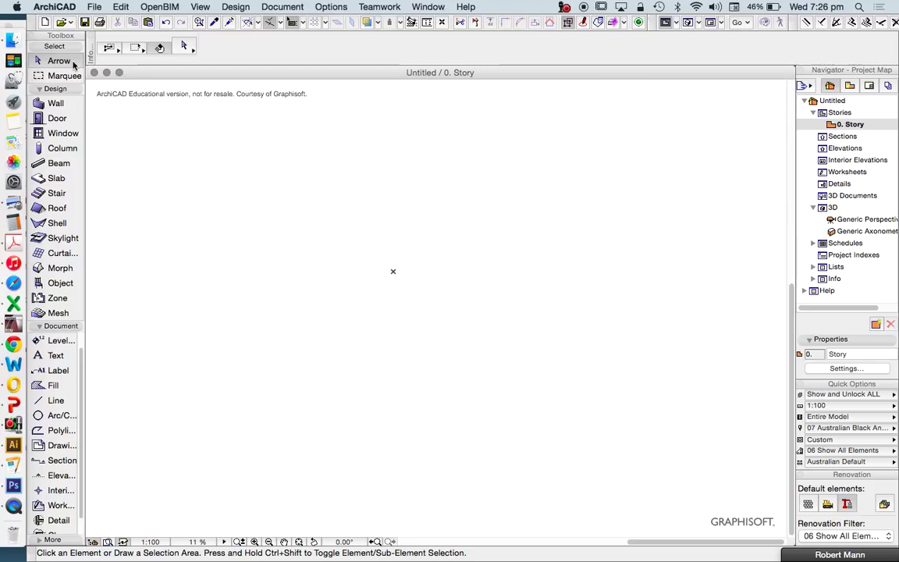
Drag DESIGN LOTS.pdf from THE PONDS HOUSE SITE folder onto the ArchiCAD floor plan
left_click(15, 42)
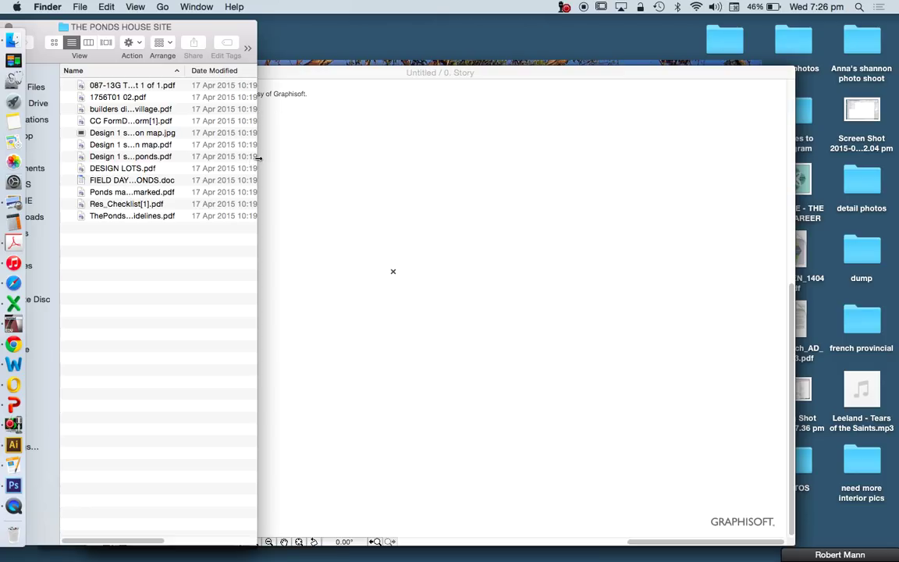
left_click_drag(258, 158, 428, 156)
left_click(263, 74)
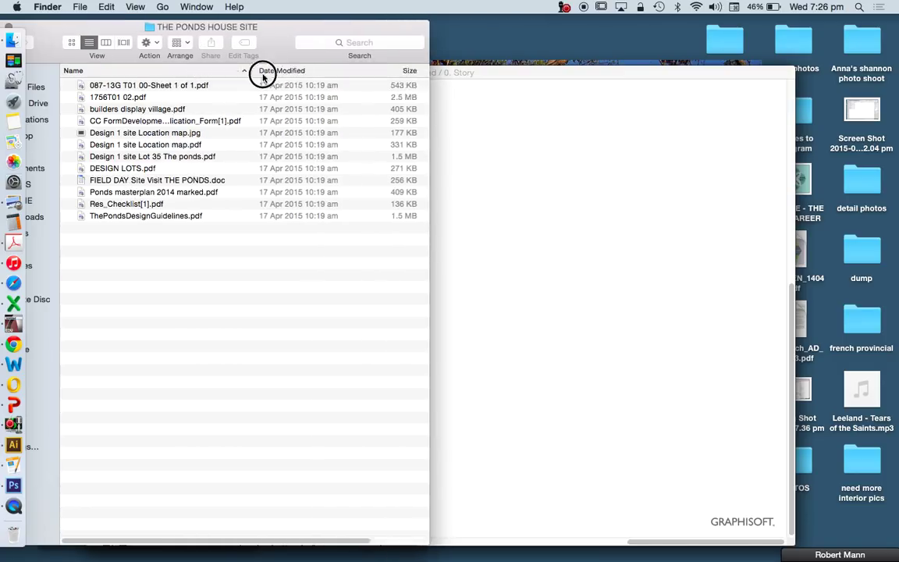
left_click_drag(263, 74, 301, 75)
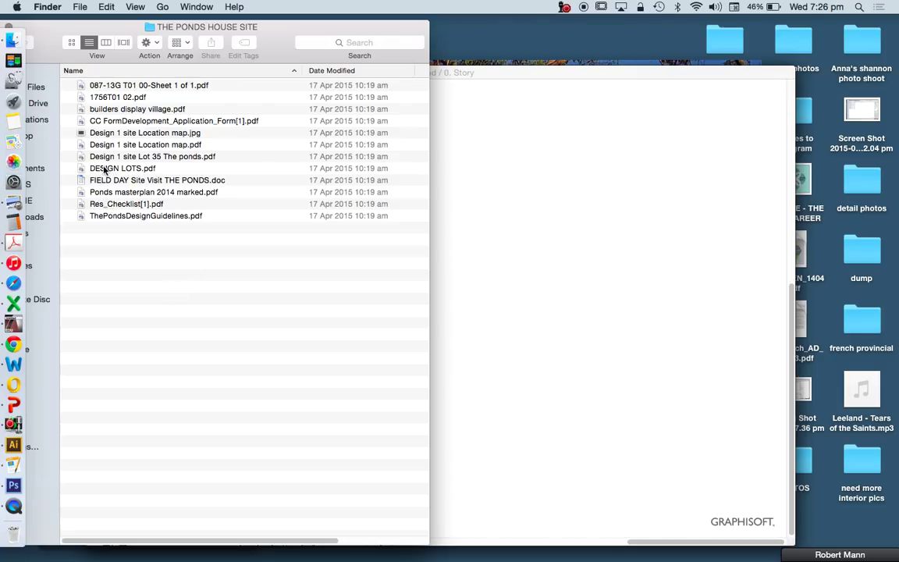
mouse_move(103, 170)
left_mouse_down()
mouse_move(396, 151)
mouse_move(528, 232)
mouse_move(527, 283)
mouse_move(512, 284)
left_mouse_up()
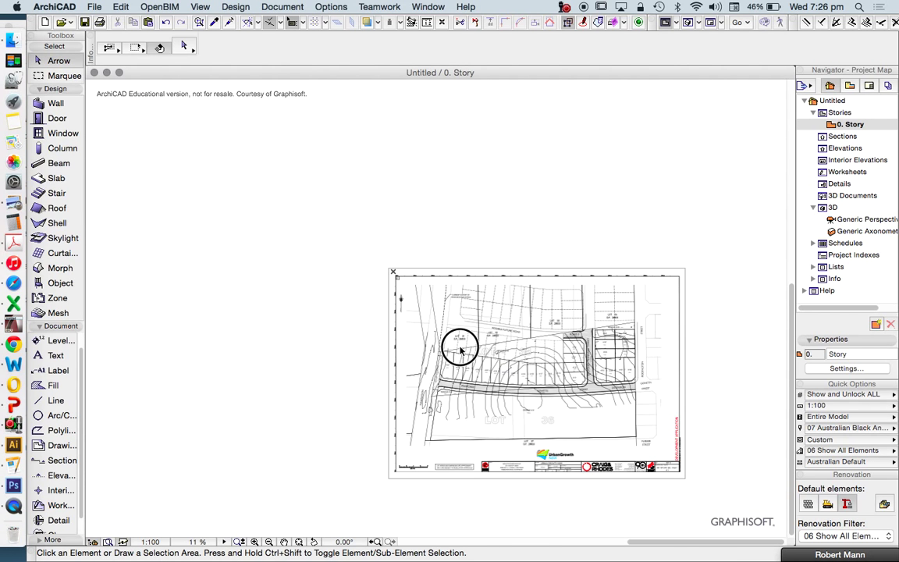
Move the placed DESIGN LOTS drawing upward, nearer the centre of the plan
left_click(460, 351)
left_click(475, 251)
scroll(382, 234, "down", 3)
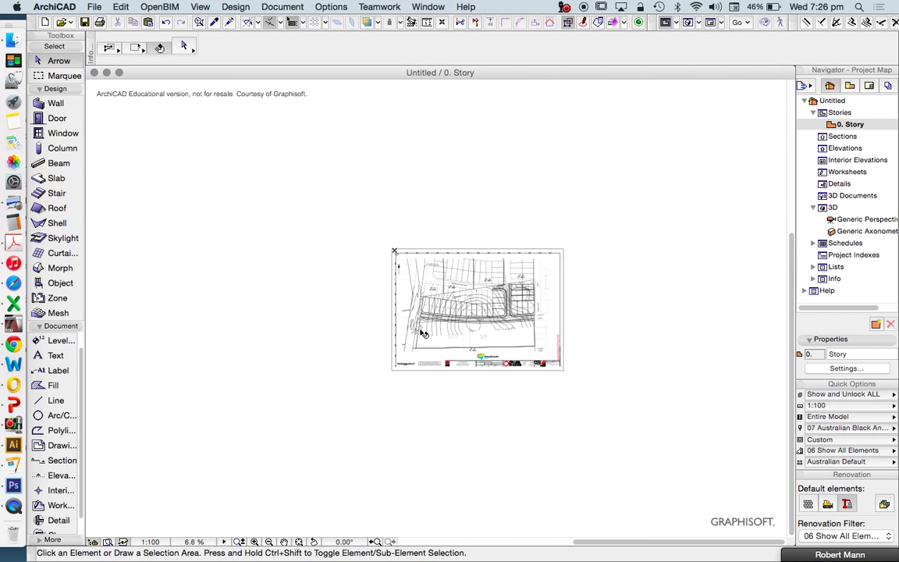
mouse_move(421, 334)
left_mouse_down()
mouse_move(443, 243)
mouse_move(433, 201)
mouse_move(451, 231)
mouse_move(452, 259)
left_mouse_up()
scroll(472, 182, "up", 2)
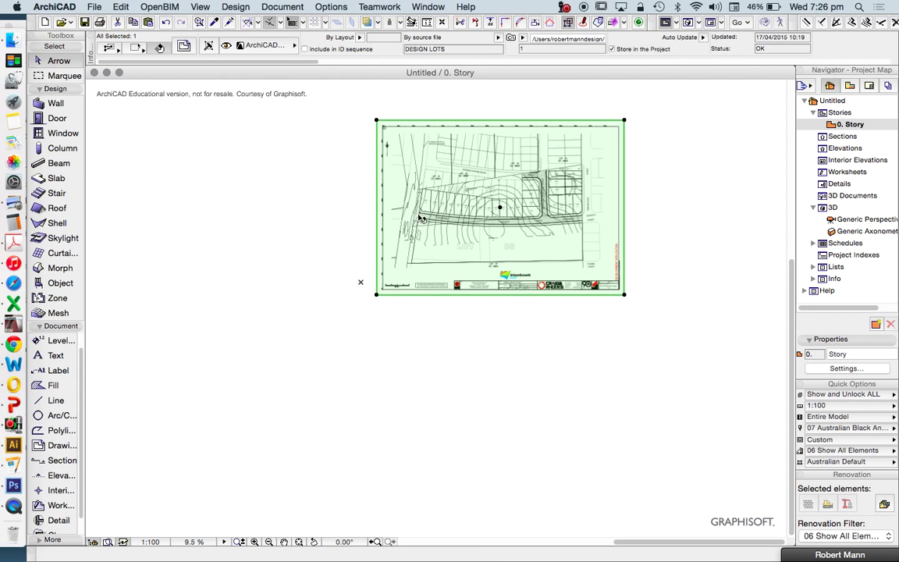
Zoom in to inspect the lot labels, such as lot 4118 at 421m², then zoom back out
left_click(329, 186)
scroll(528, 212, "up", 5)
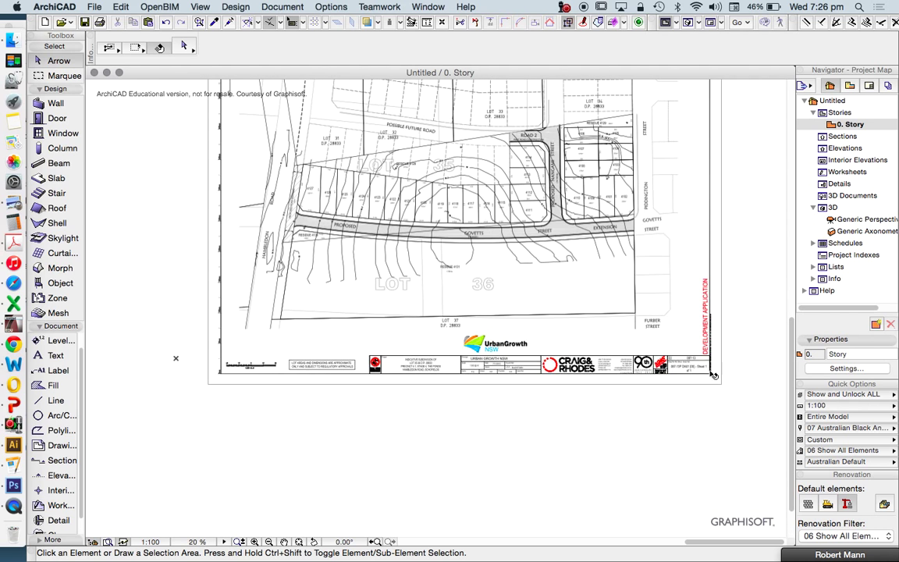
scroll(510, 258, "up", 5)
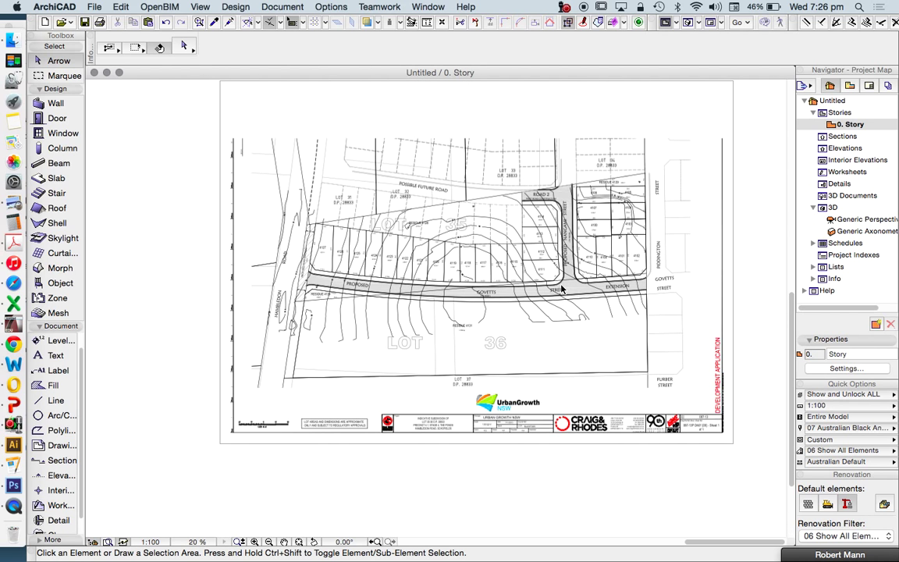
scroll(468, 256, "down", 5)
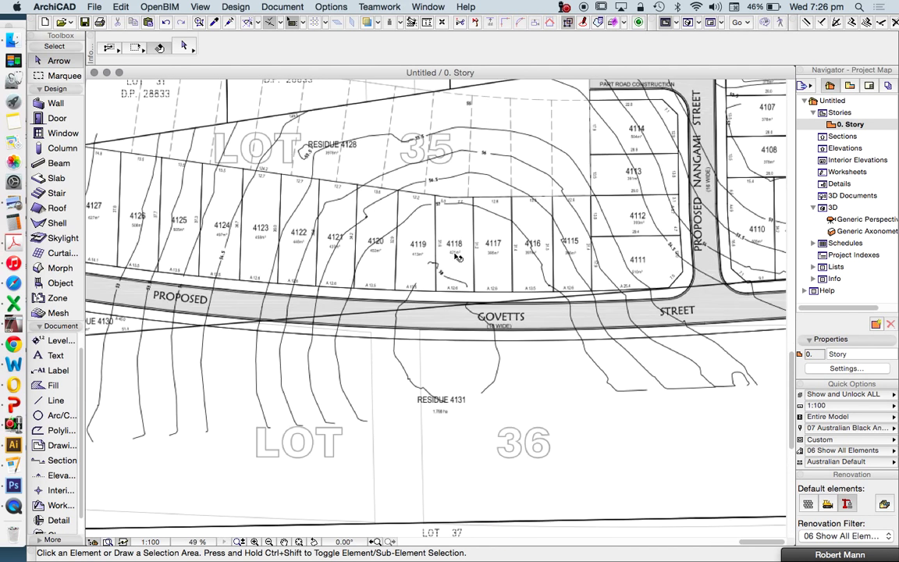
scroll(443, 254, "up", 7)
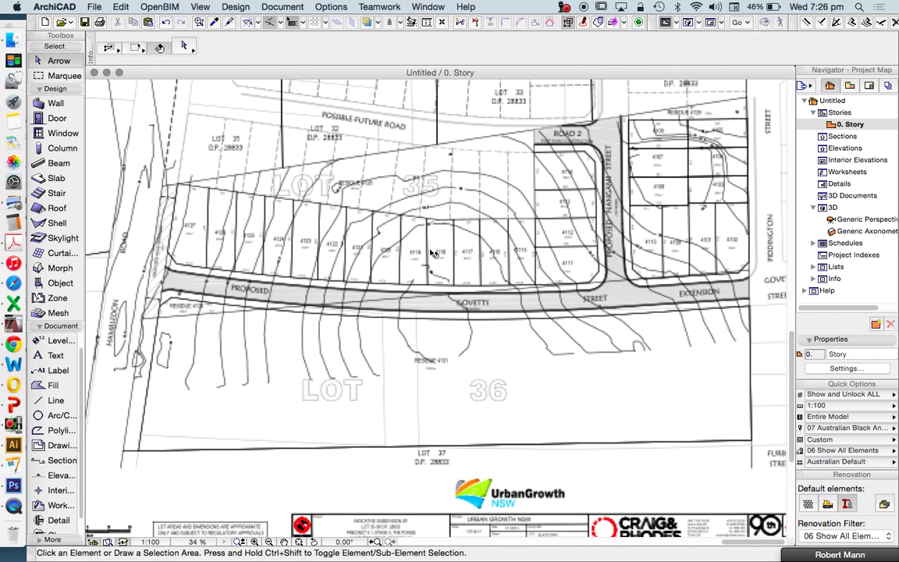
scroll(439, 260, "up", 8)
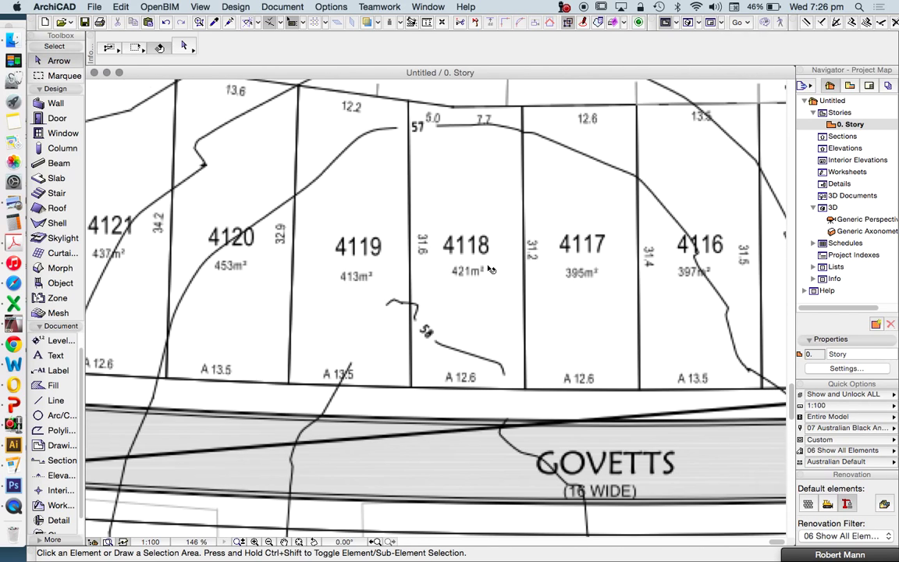
scroll(460, 280, "up", 8)
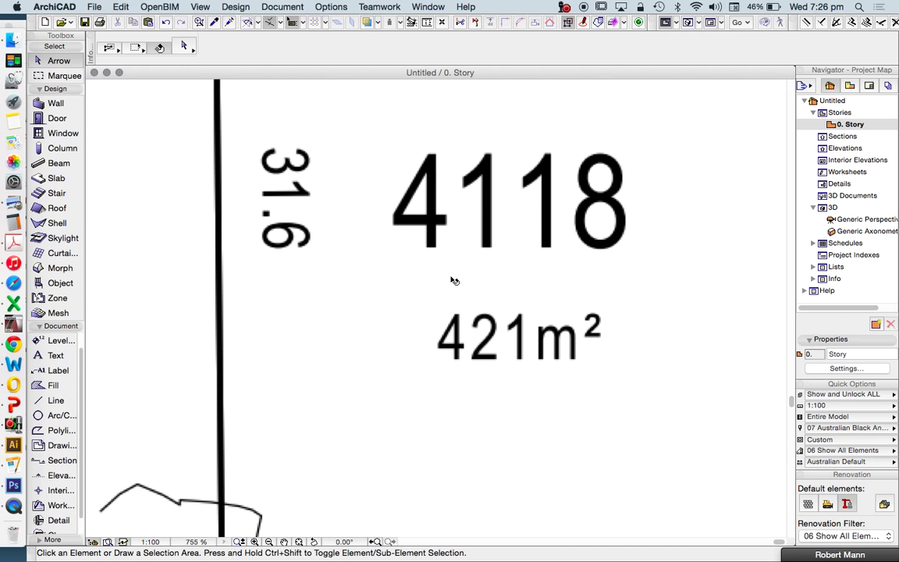
scroll(463, 355, "up", 6)
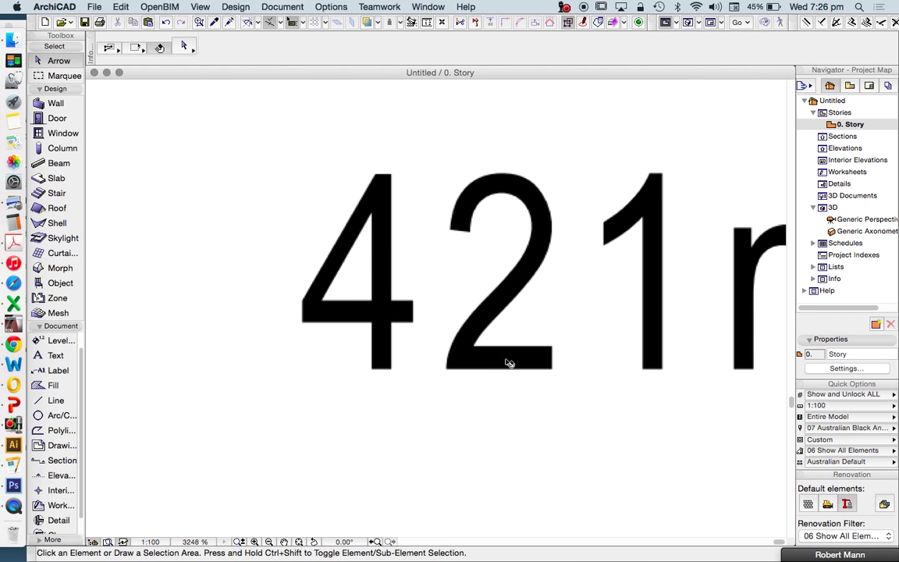
scroll(395, 288, "down", 14)
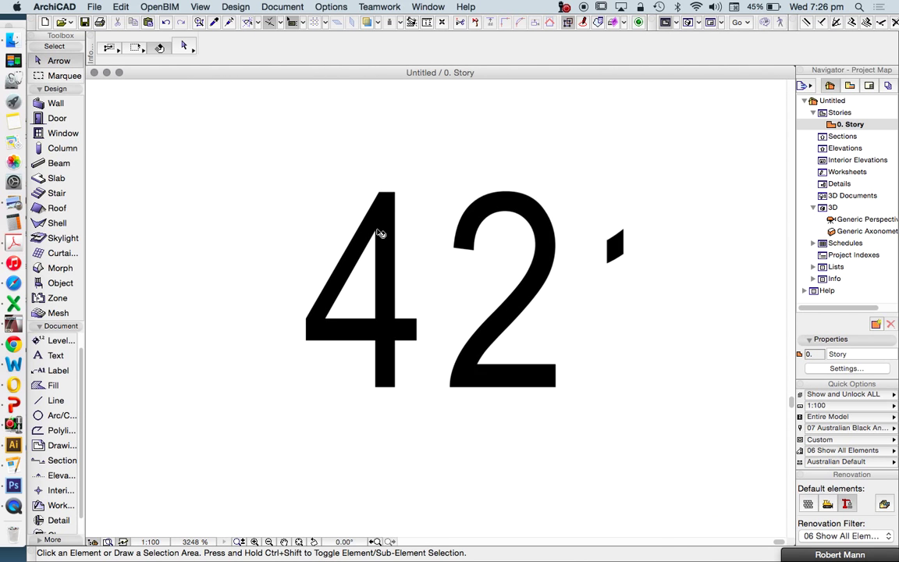
scroll(452, 258, "down", 9)
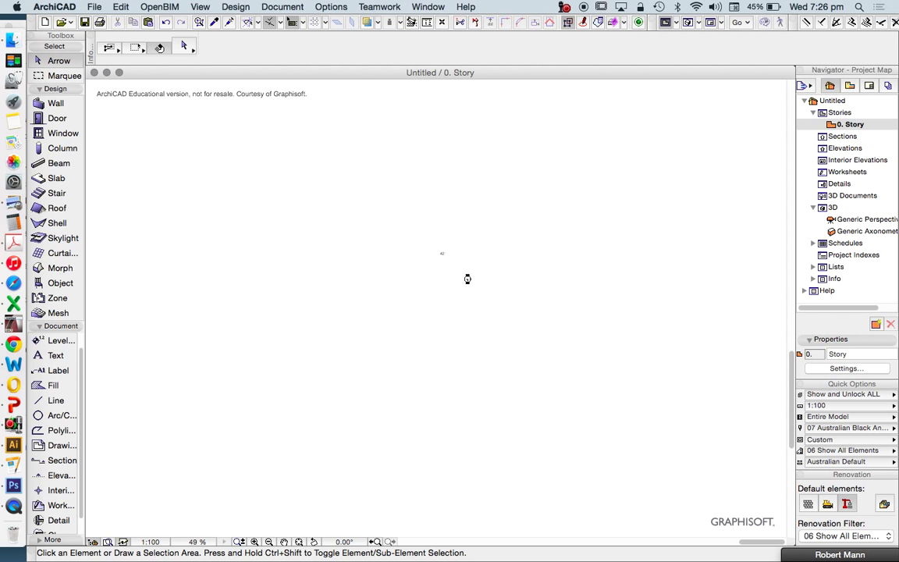
left_click(428, 299)
scroll(433, 289, "down", 6)
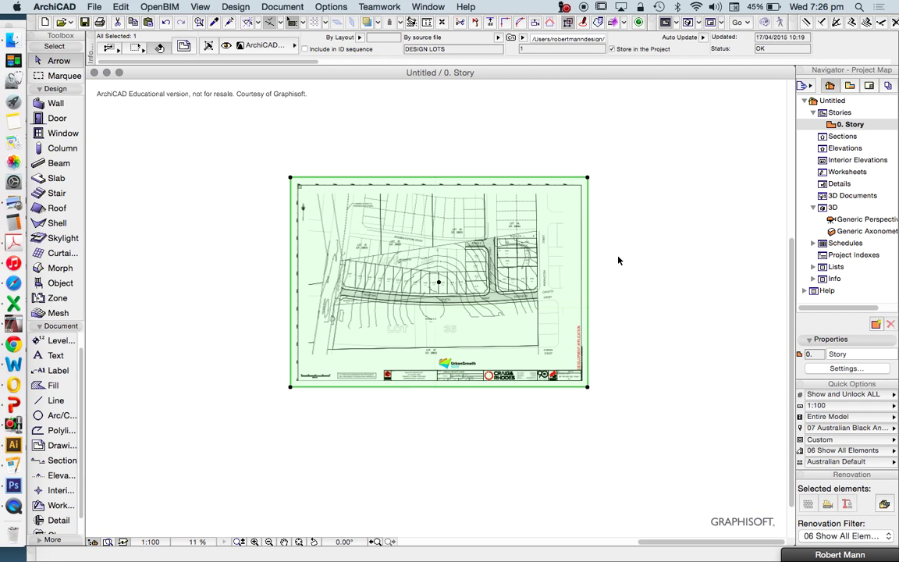
left_click(271, 372)
scroll(371, 263, "up", 3)
left_click(428, 235)
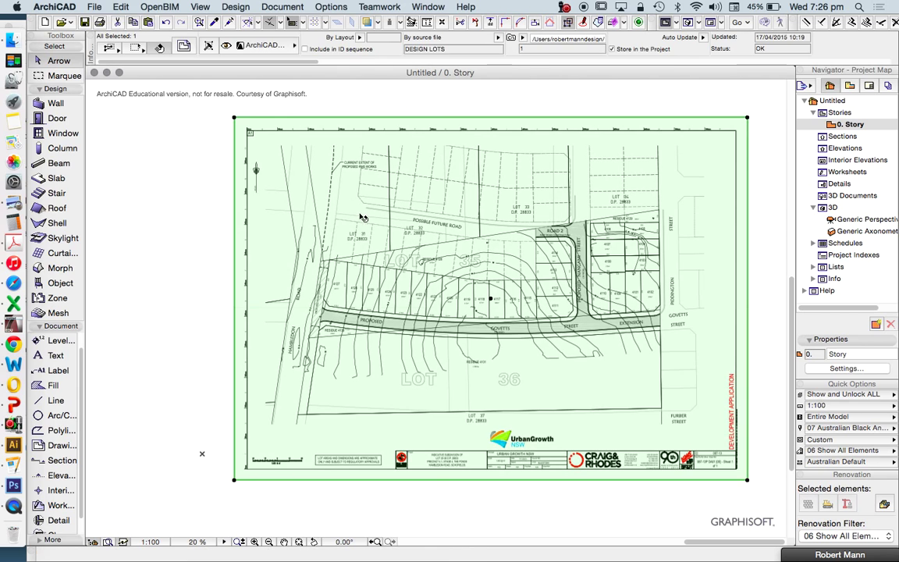
scroll(425, 228, "down", 3)
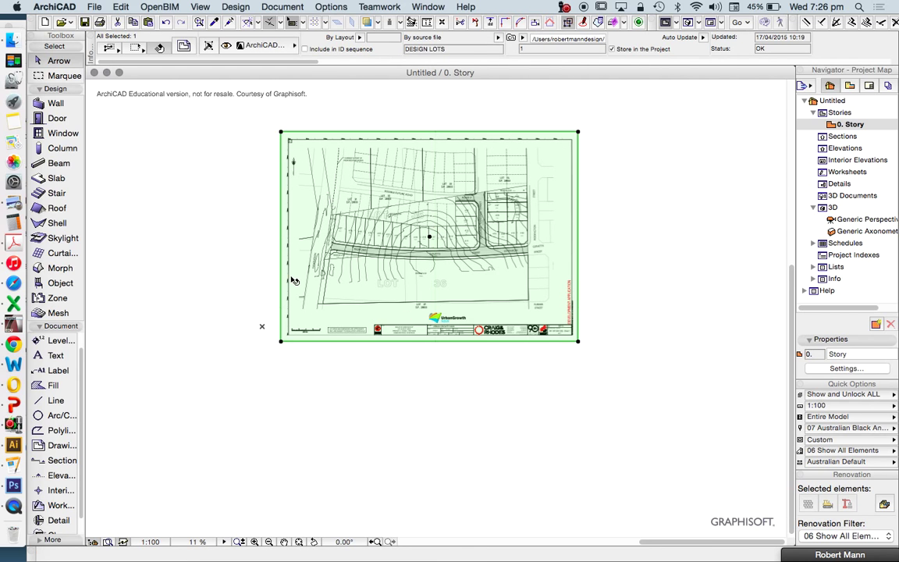
Draw three straight lines between lot corners on the site plan
left_click(359, 371)
left_click(56, 401)
scroll(340, 197, "up", 6)
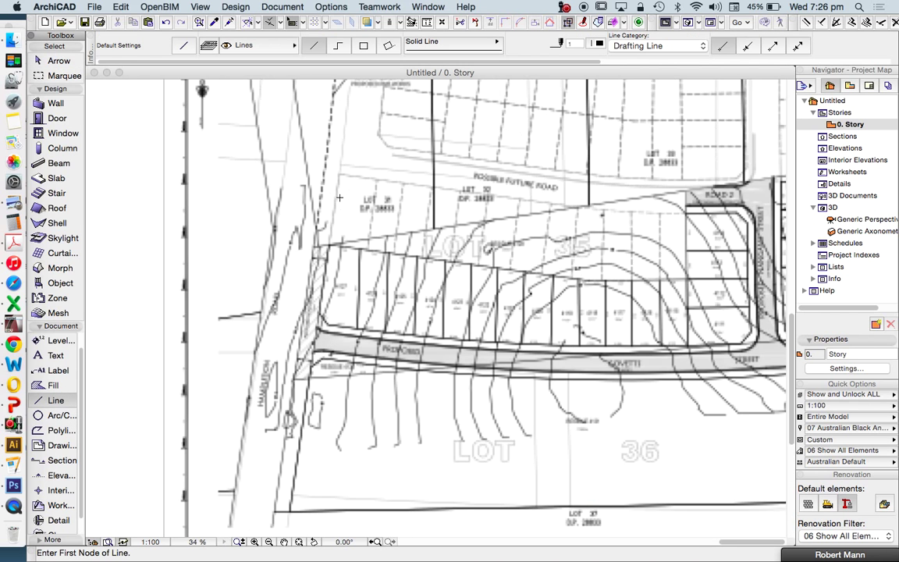
scroll(340, 197, "up", 3)
left_click(351, 257)
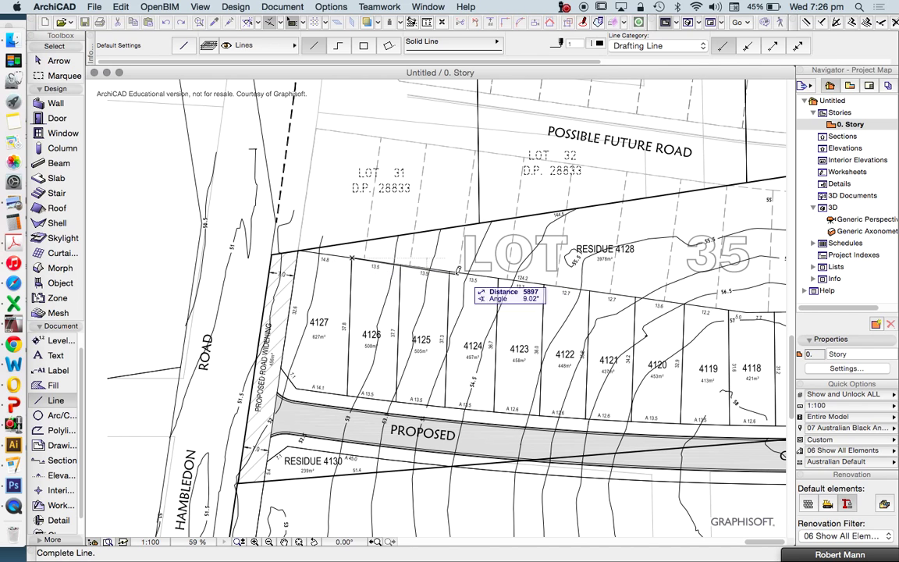
left_click(449, 273)
left_click(447, 274)
left_click(447, 406)
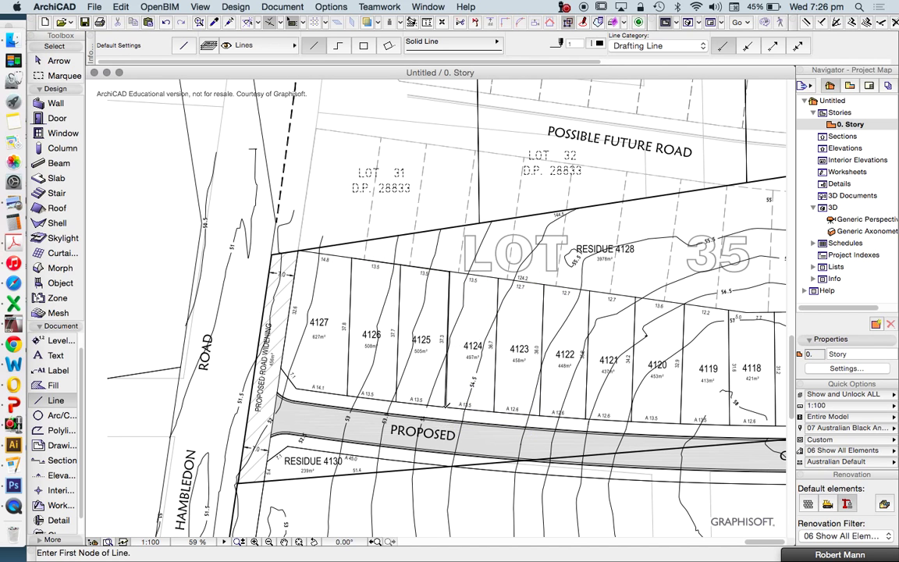
left_click(348, 396)
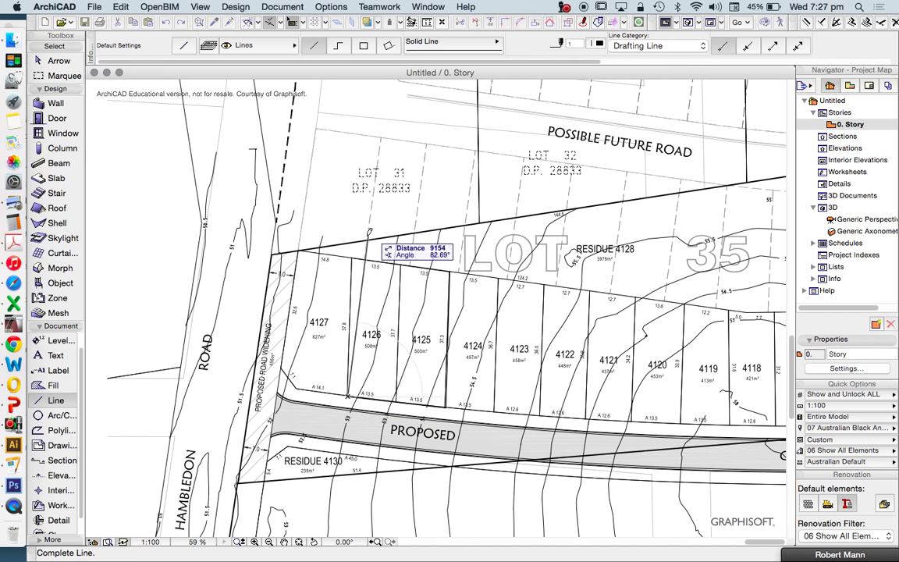
left_click(320, 229)
Return to the Arrow tool and zoom out to show the whole DESIGN LOTS sheet with title block
scroll(438, 407, "up", 2)
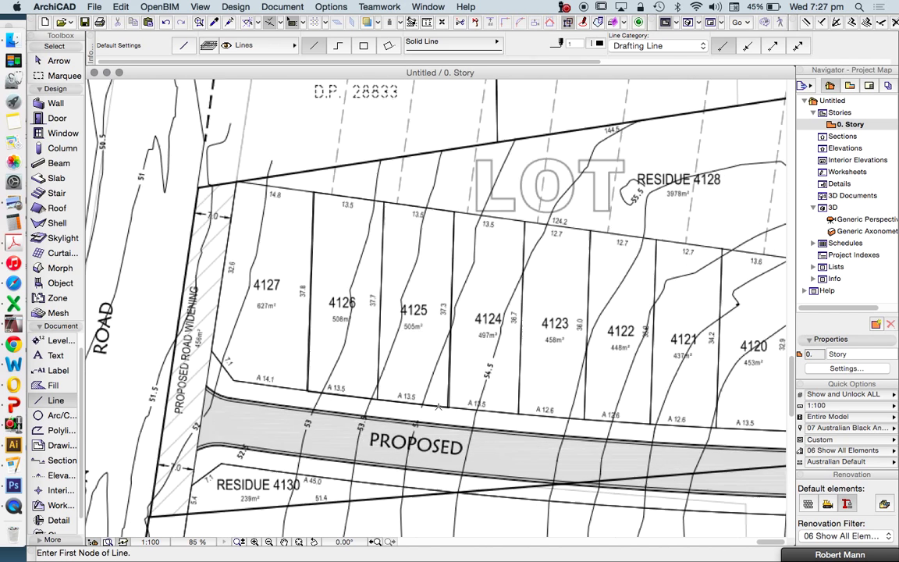
scroll(439, 407, "up", 10)
scroll(462, 346, "down", 4)
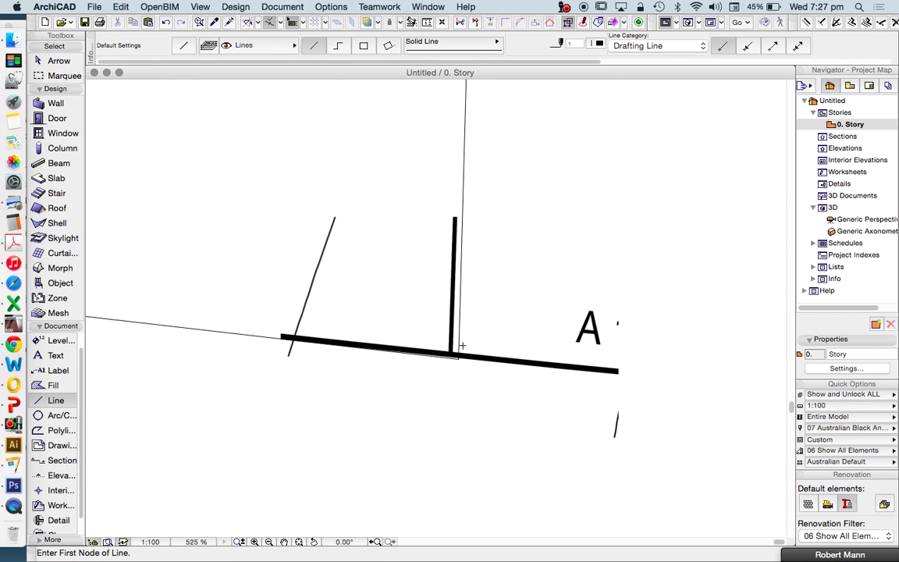
scroll(462, 346, "down", 9)
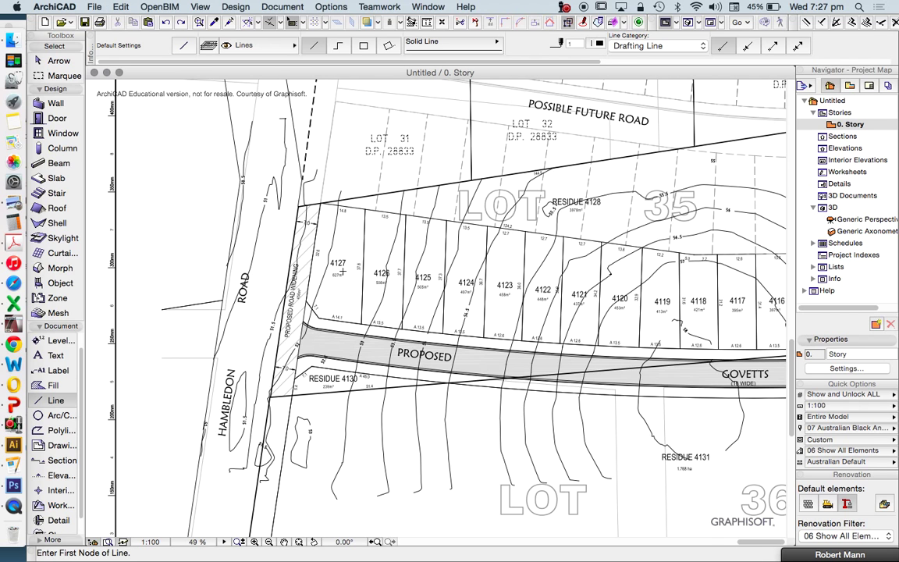
key("Escape")
scroll(341, 271, "down", 3)
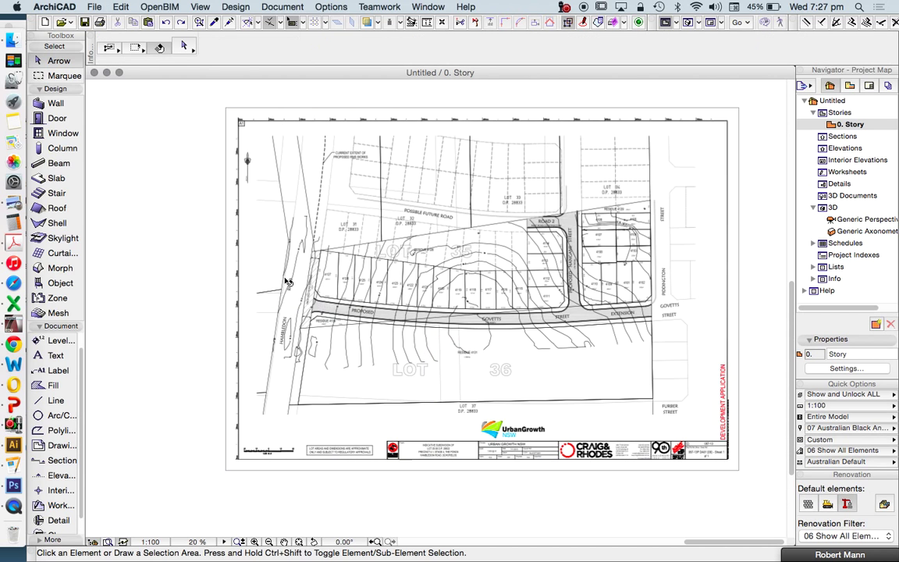
scroll(287, 282, "down", 2)
left_click(337, 306)
scroll(341, 278, "up", 4)
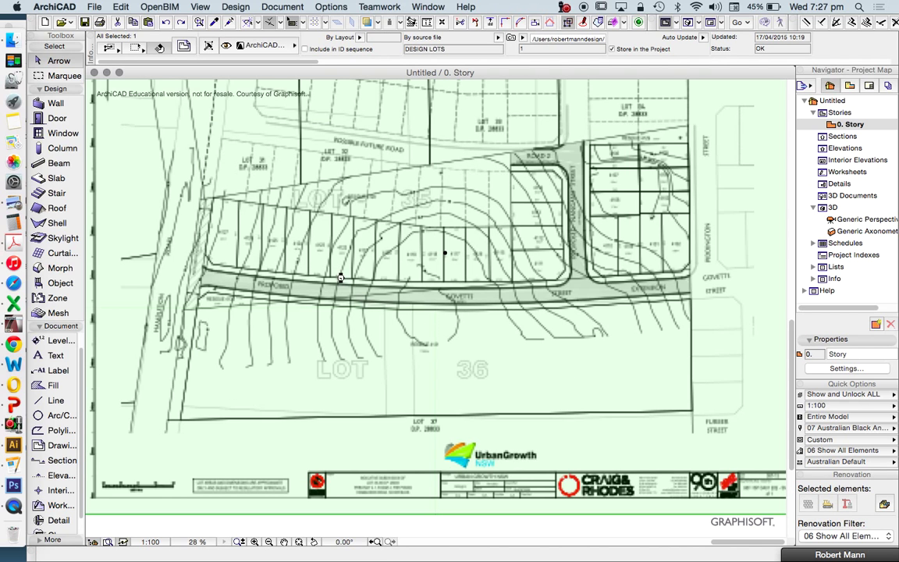
scroll(446, 317, "down", 2)
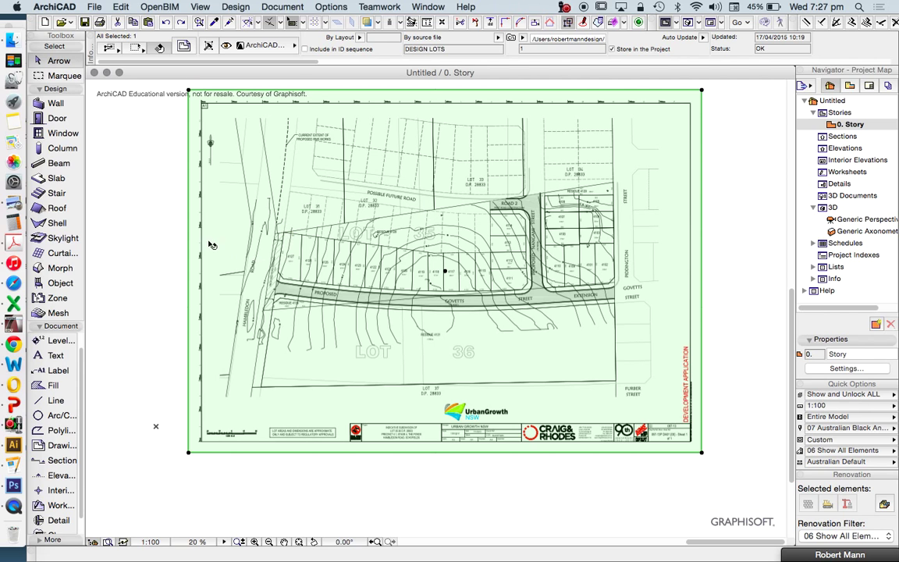
left_click(164, 183)
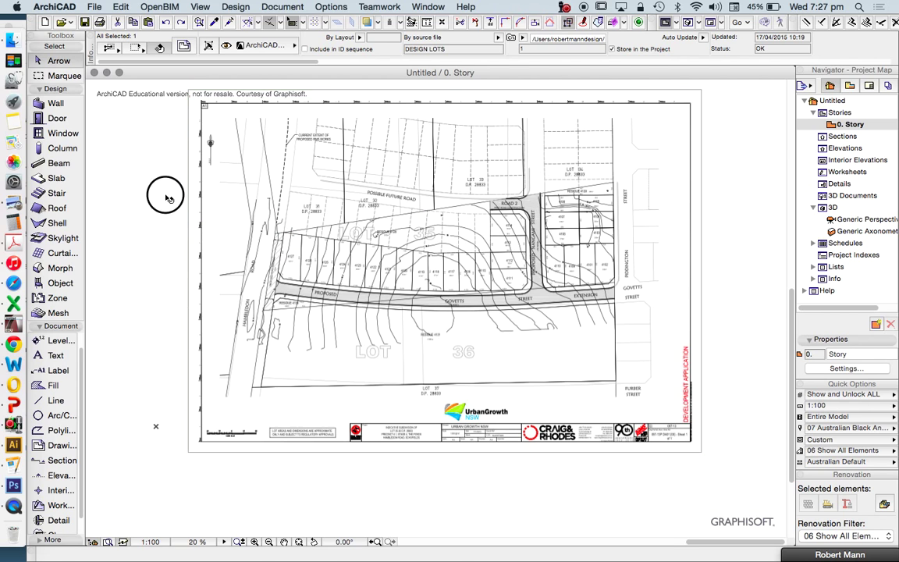
left_click(232, 215)
left_click(119, 7)
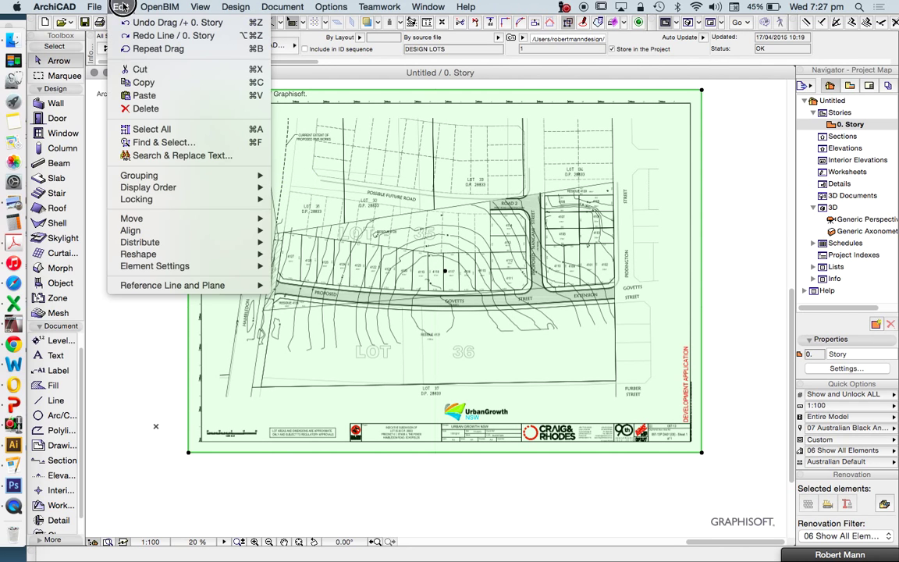
mouse_move(165, 256)
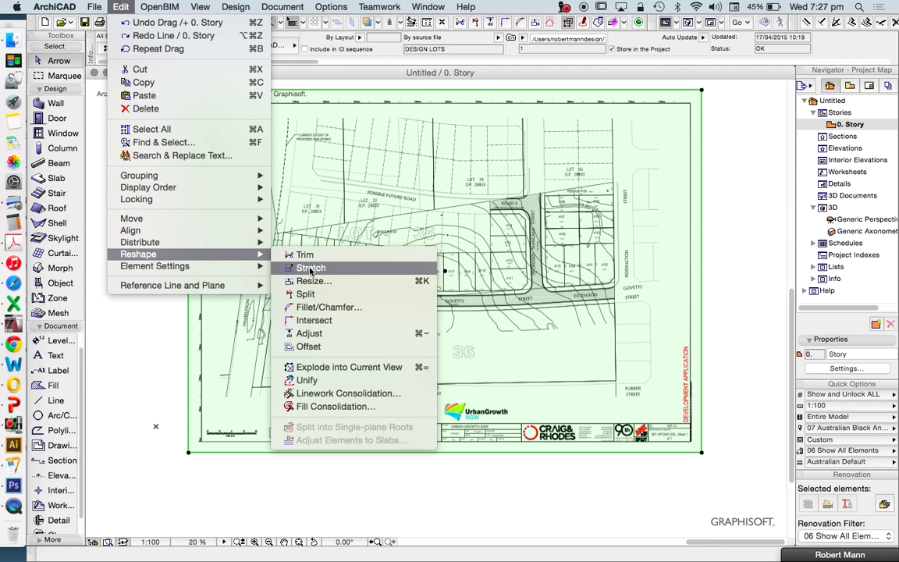
left_click(422, 282)
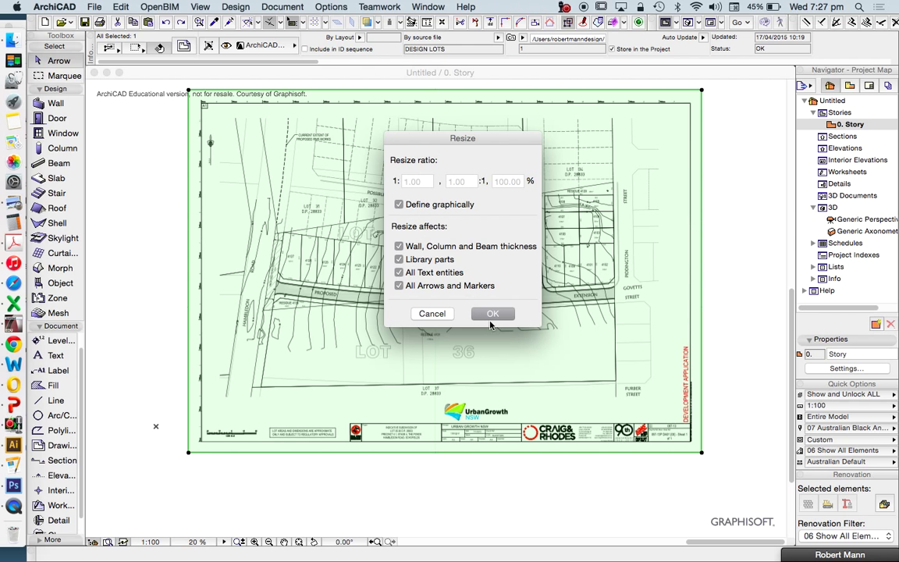
left_click(490, 314)
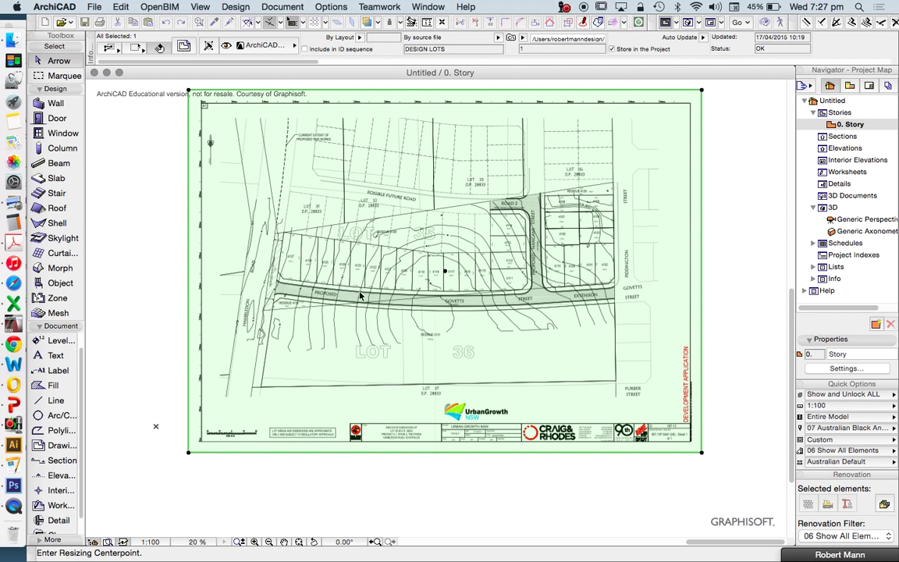
scroll(425, 259, "up", 5)
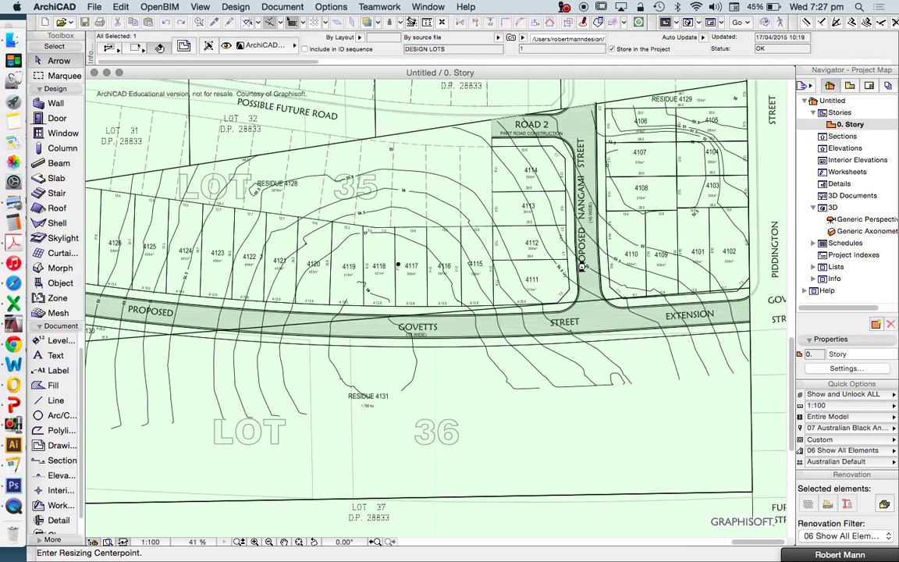
scroll(581, 266, "up", 3)
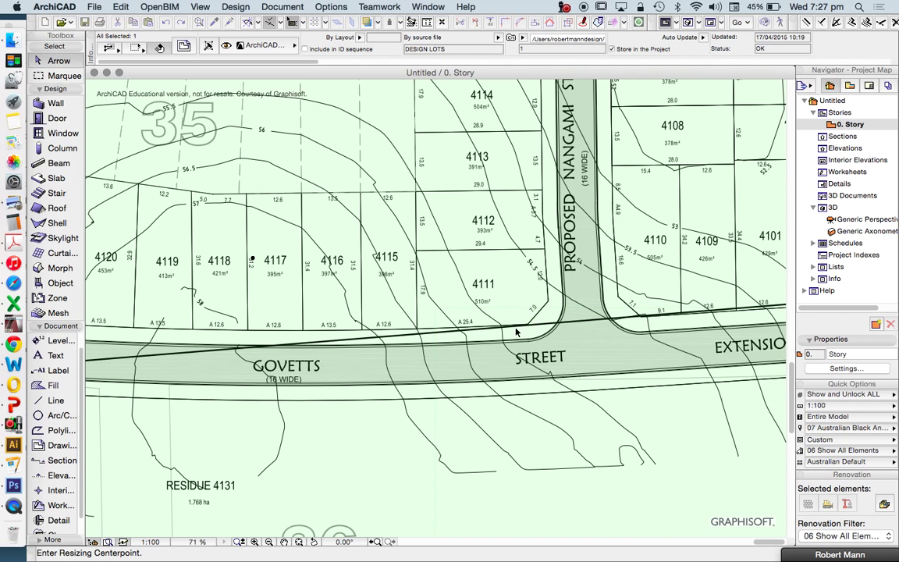
scroll(516, 332, "down", 2)
scroll(468, 226, "up", 5)
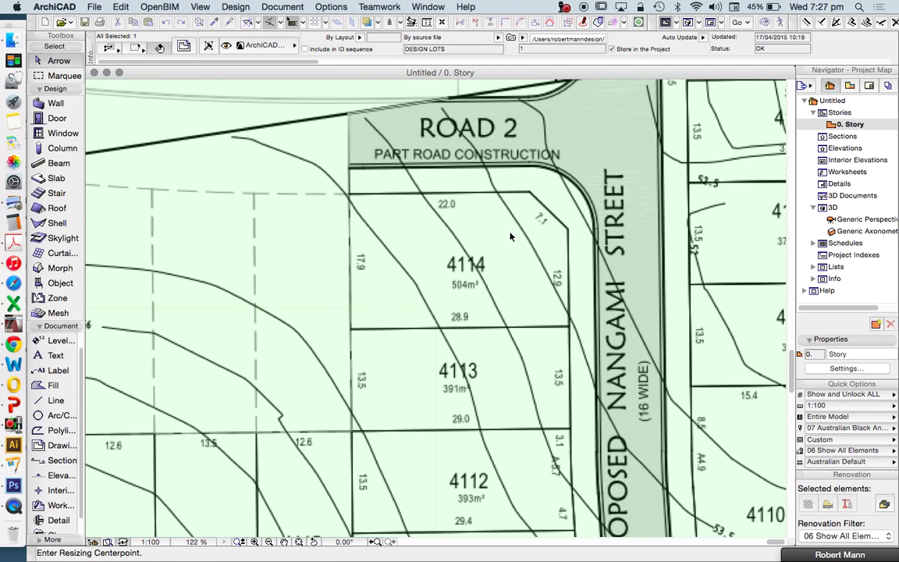
scroll(431, 279, "up", 2)
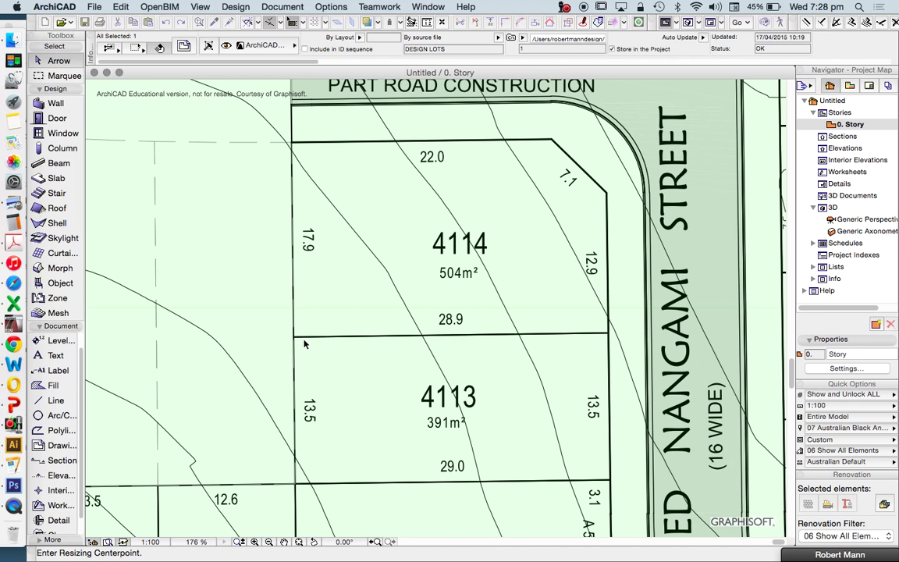
scroll(303, 344, "up", 10)
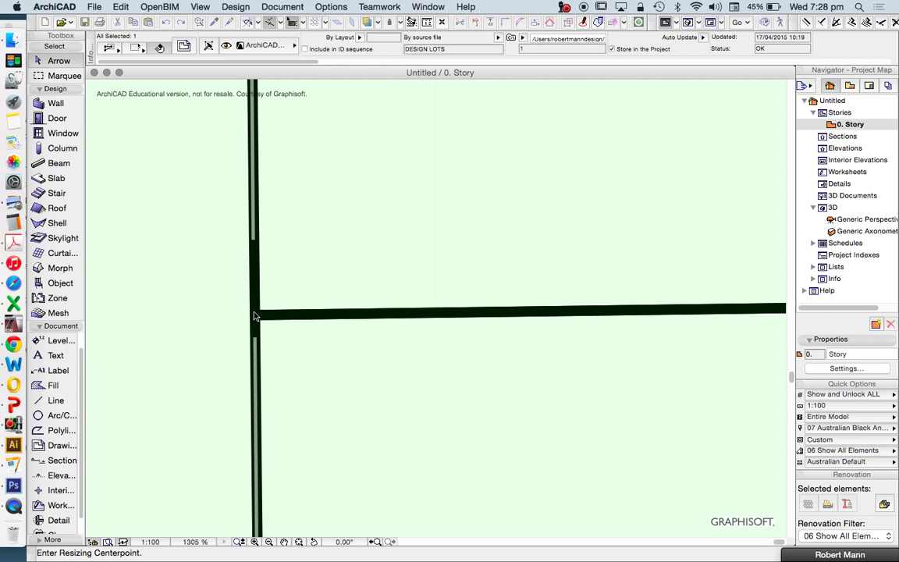
scroll(347, 316, "down", 20)
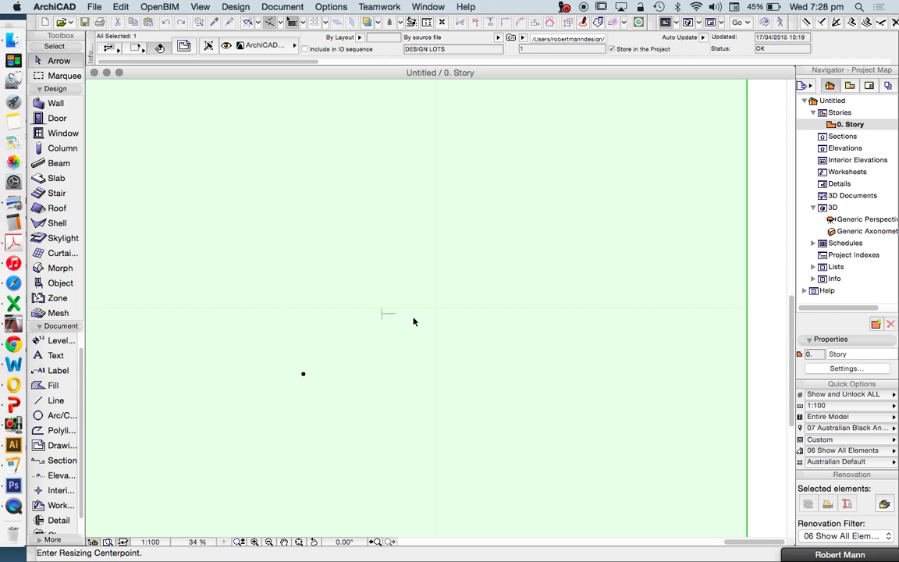
scroll(573, 247, "down", 5)
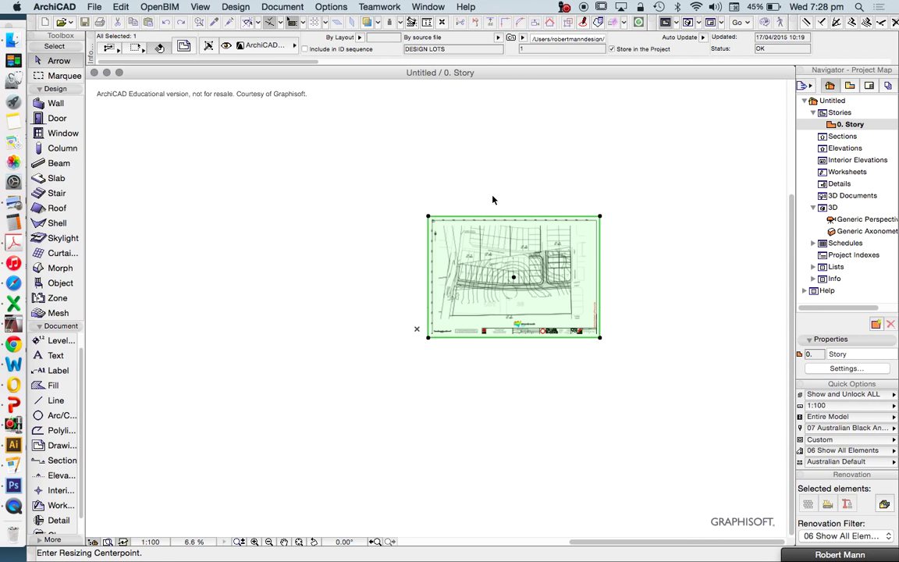
left_click(499, 182)
key("Escape")
key("Escape")
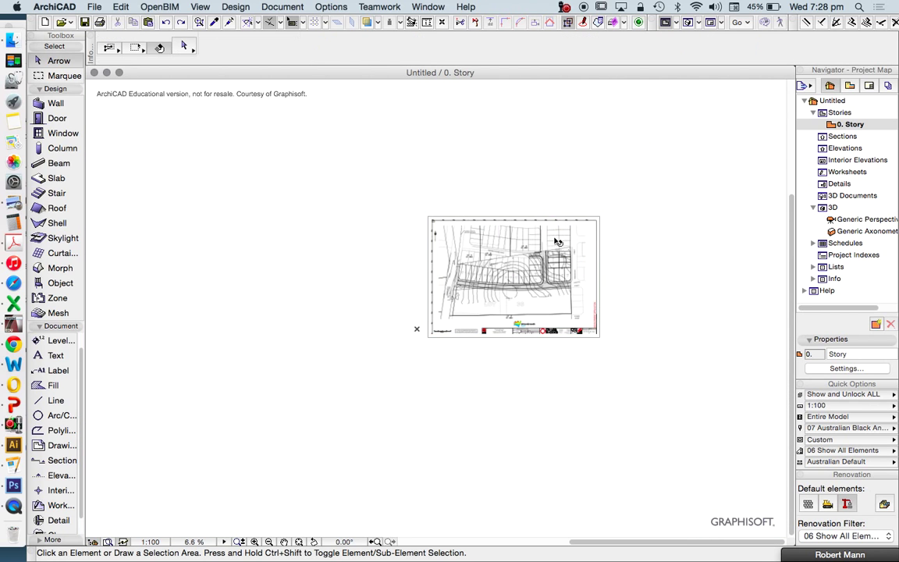
Select the DESIGN LOTS drawing and explode it into the current view, keeping the original elements
left_click(622, 262)
left_click(518, 156)
right_click(530, 156)
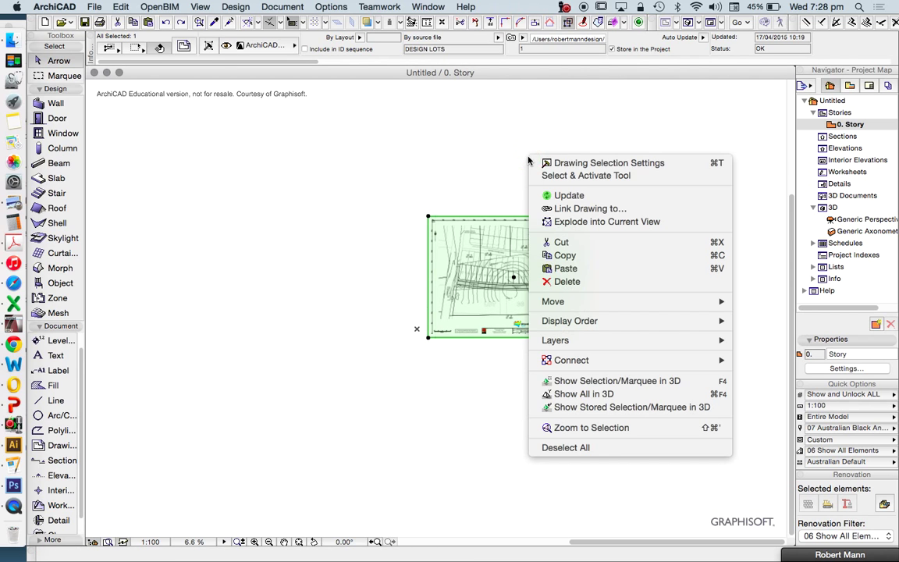
left_click(570, 223)
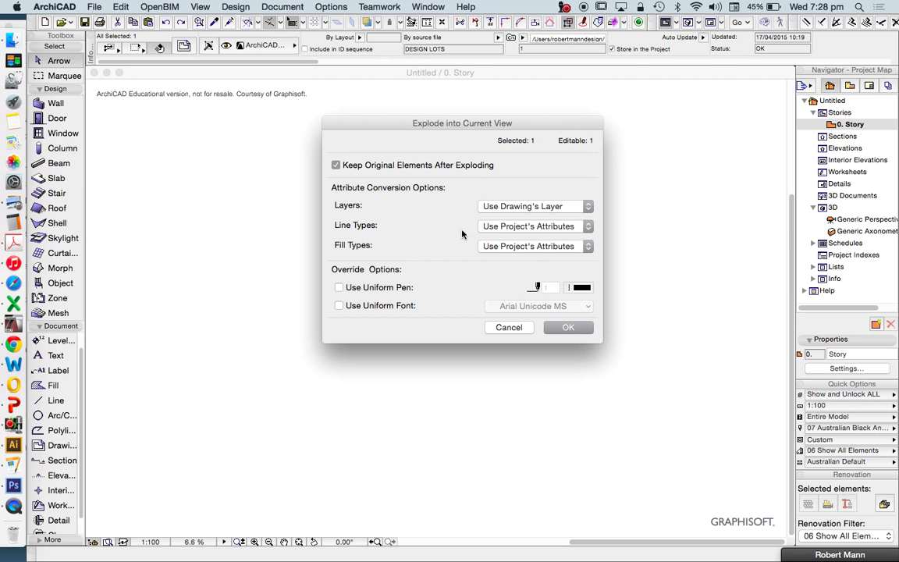
left_click(568, 328)
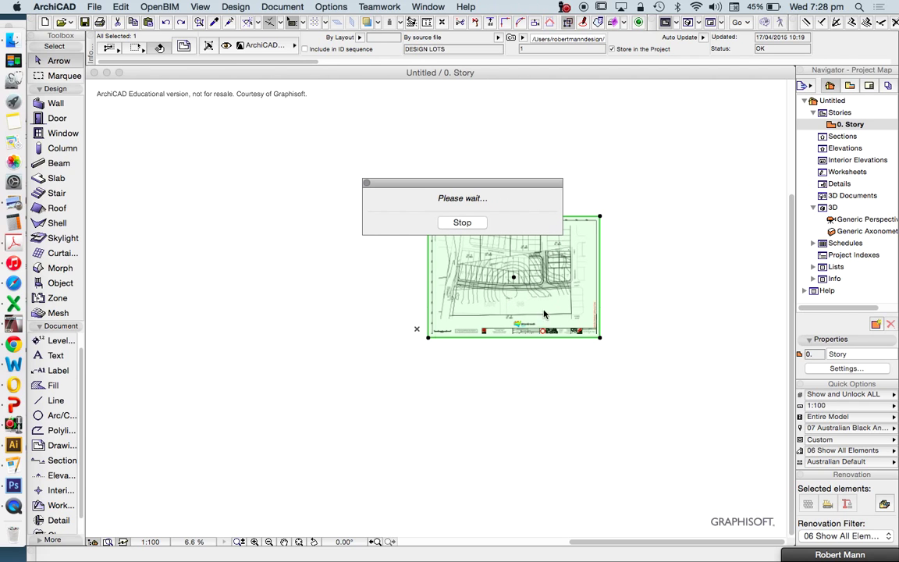
left_click(559, 379)
scroll(607, 304, "up", 3)
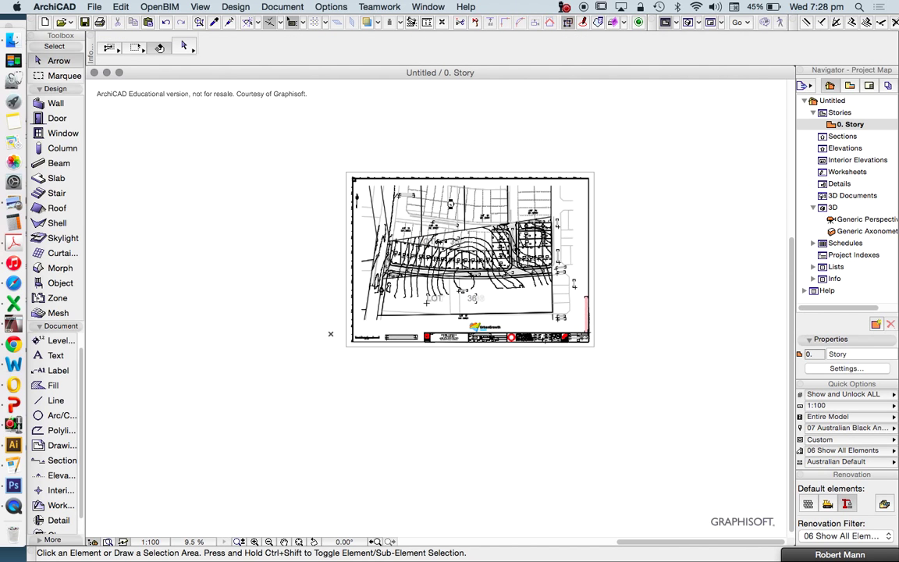
left_click(468, 228)
left_click(654, 385)
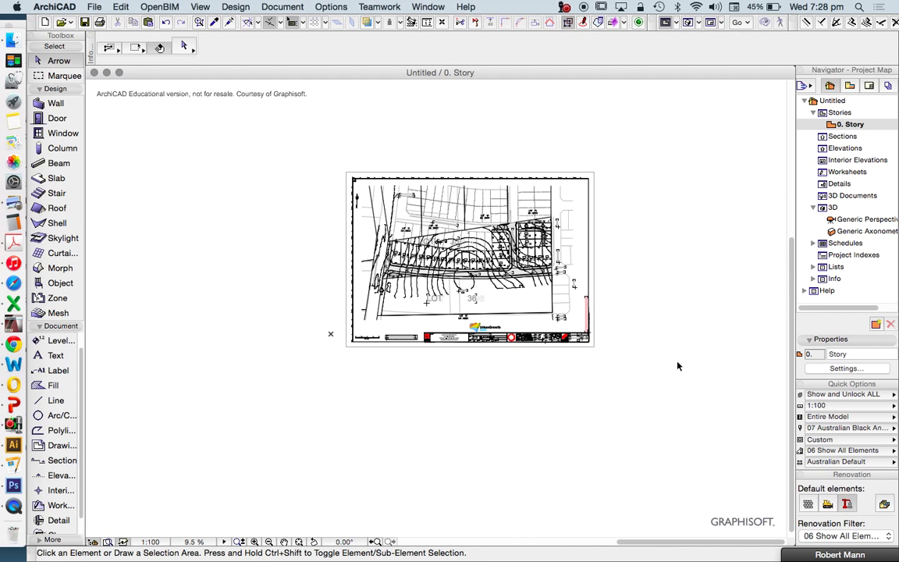
left_click(677, 366)
left_click(387, 333)
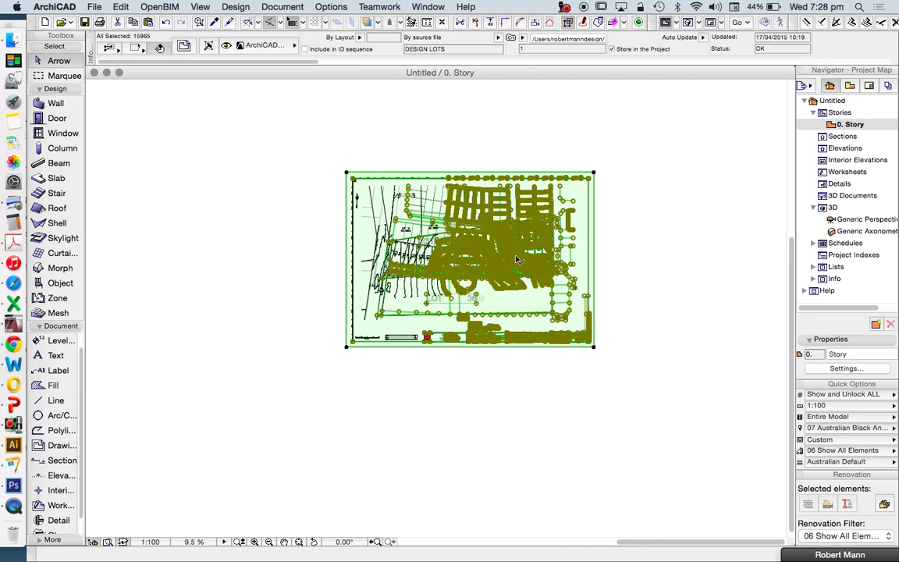
scroll(517, 260, "up", 1)
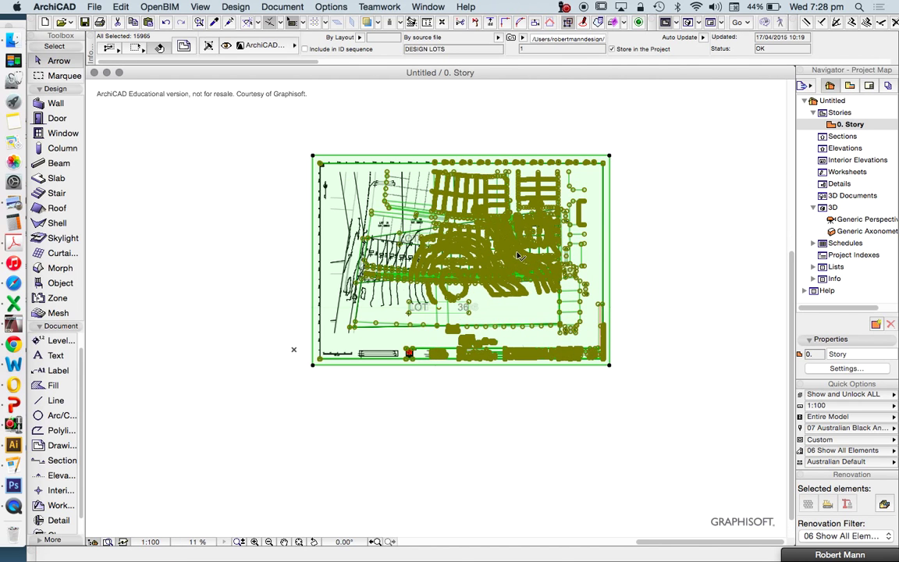
left_click(642, 269)
scroll(410, 225, "up", 3)
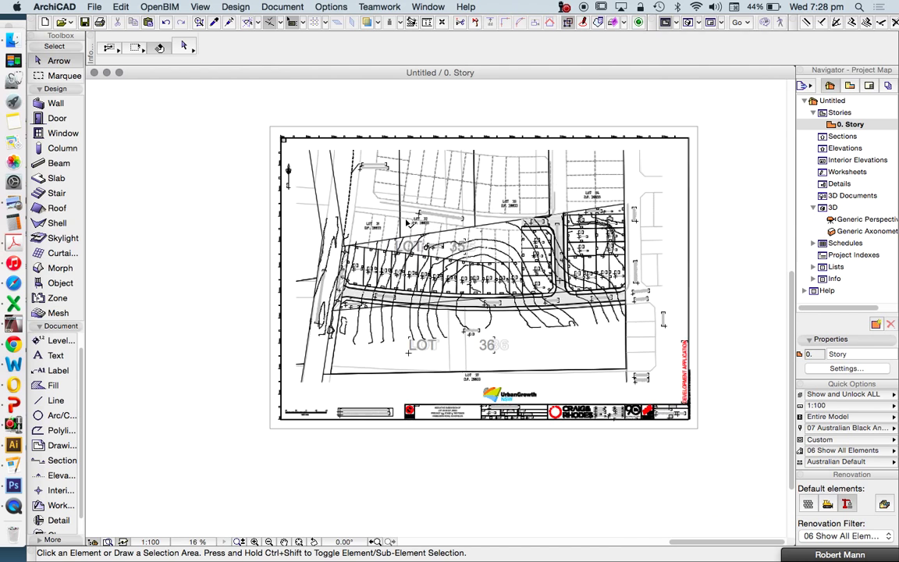
left_click(328, 233)
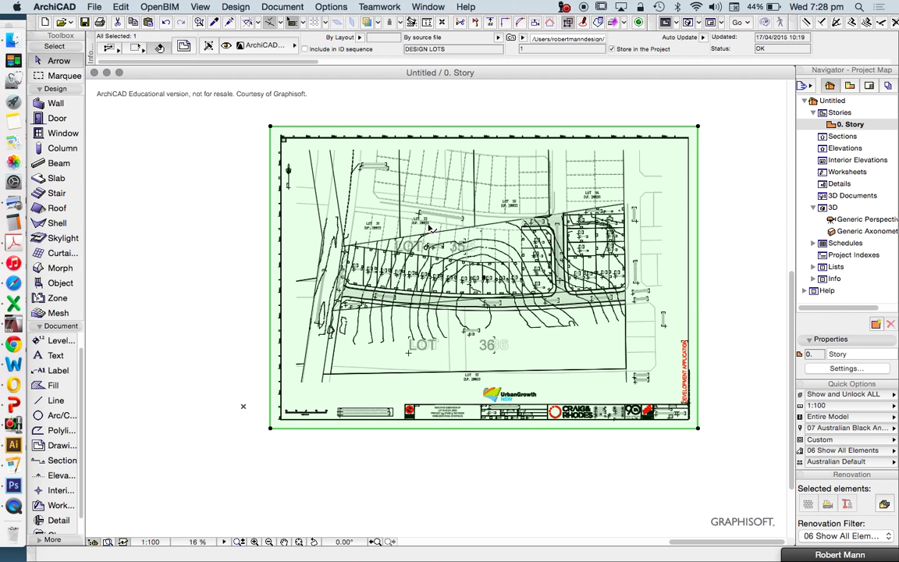
scroll(553, 203, "up", 10)
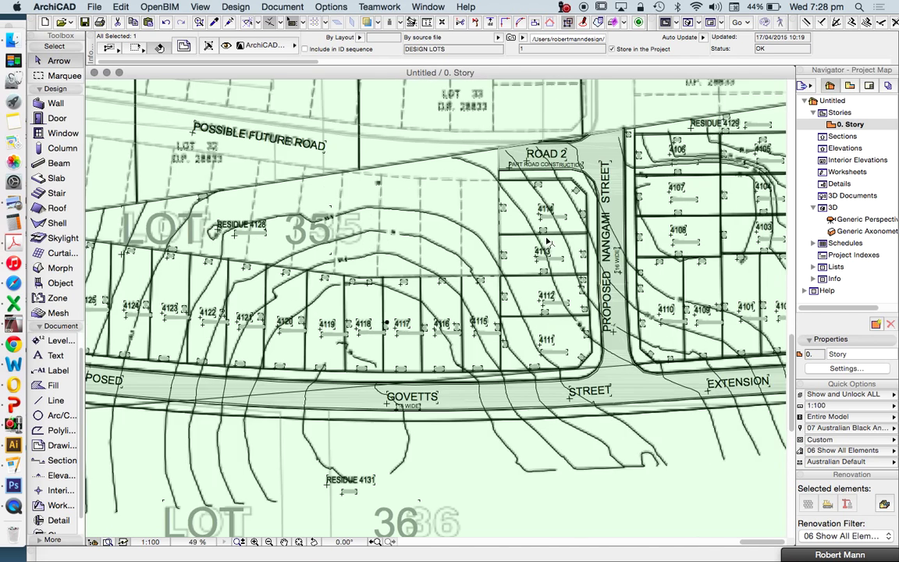
scroll(552, 197, "up", 5)
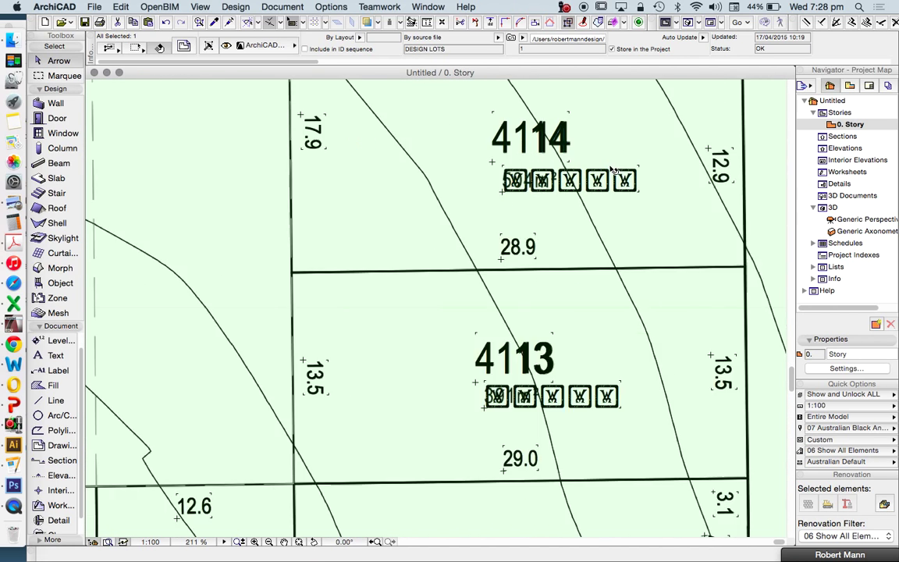
scroll(613, 190, "up", 4)
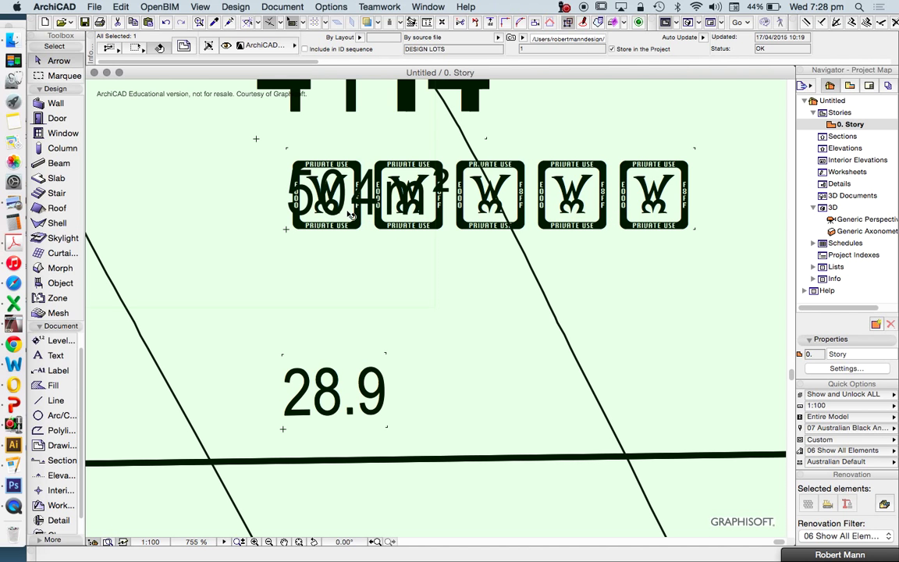
scroll(395, 229, "down", 10)
scroll(395, 228, "down", 8)
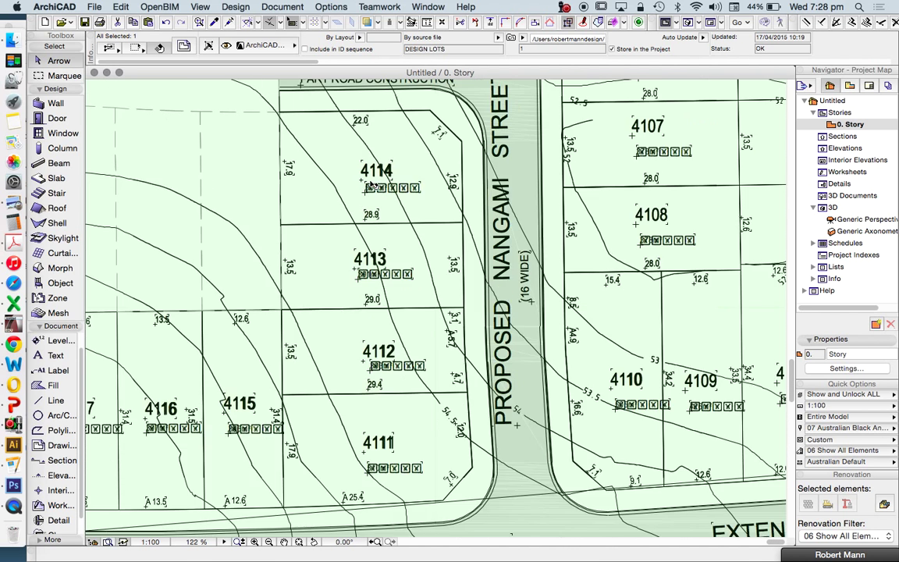
scroll(460, 247, "down", 3)
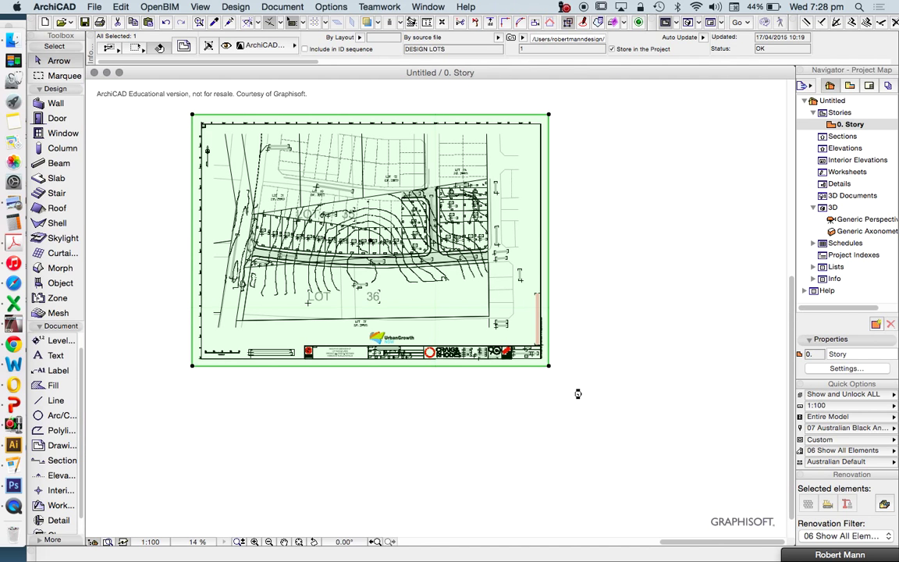
left_click(578, 391)
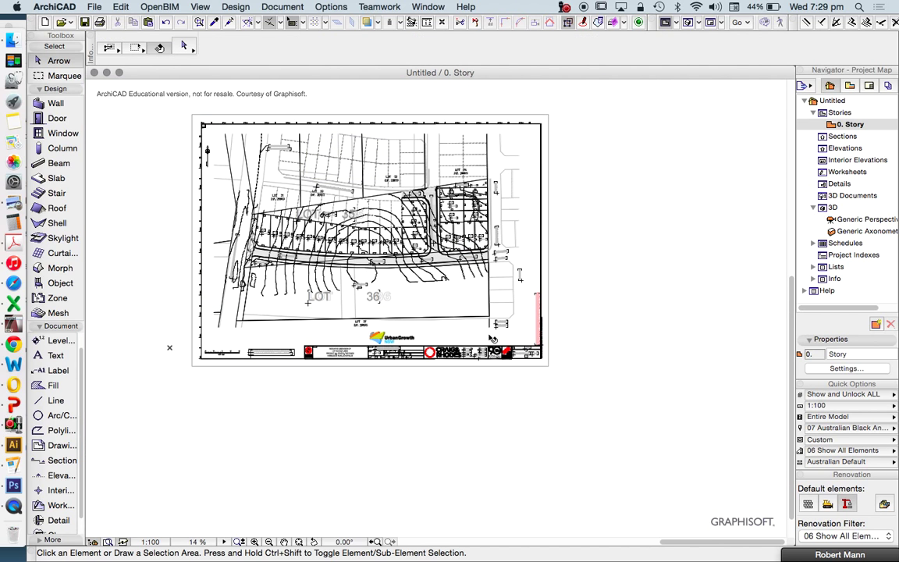
Select all exploded plan elements and start the Edit > Reshape > Resize command
mouse_move(576, 384)
left_mouse_down()
mouse_move(186, 134)
mouse_move(149, 94)
mouse_move(141, 64)
left_mouse_up()
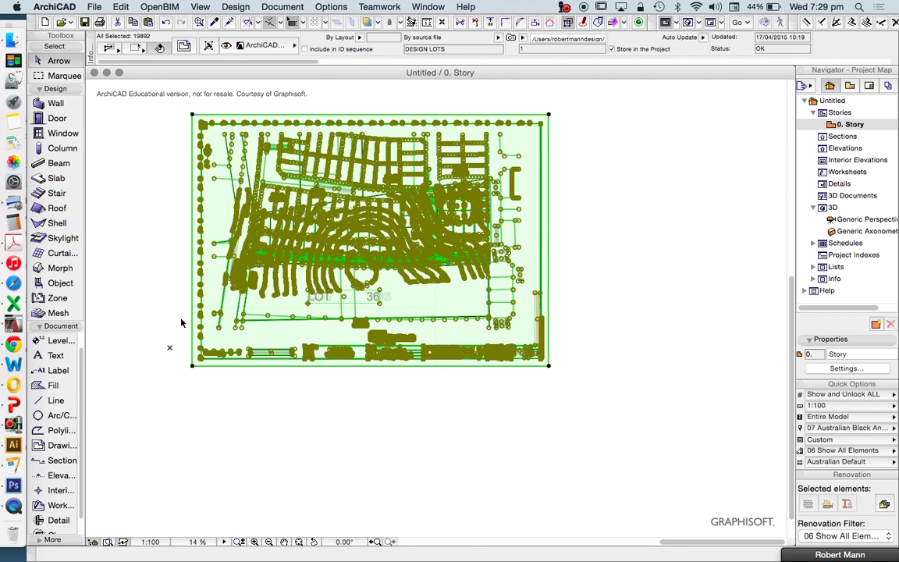
left_click(121, 6)
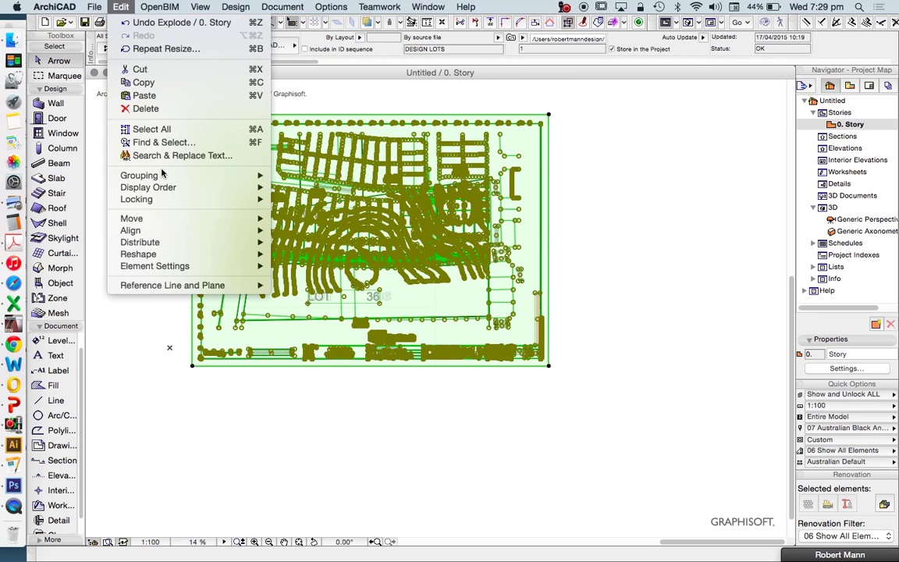
mouse_move(163, 174)
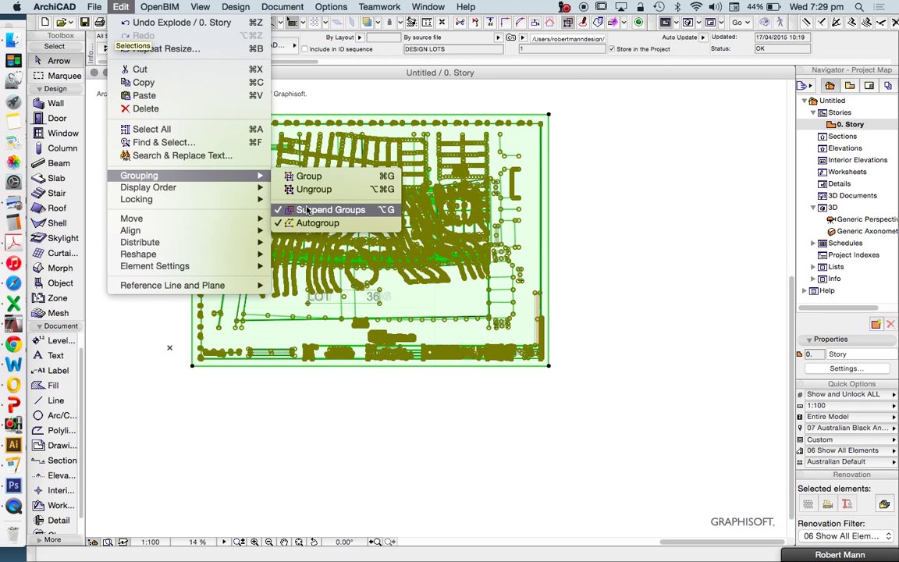
mouse_move(219, 255)
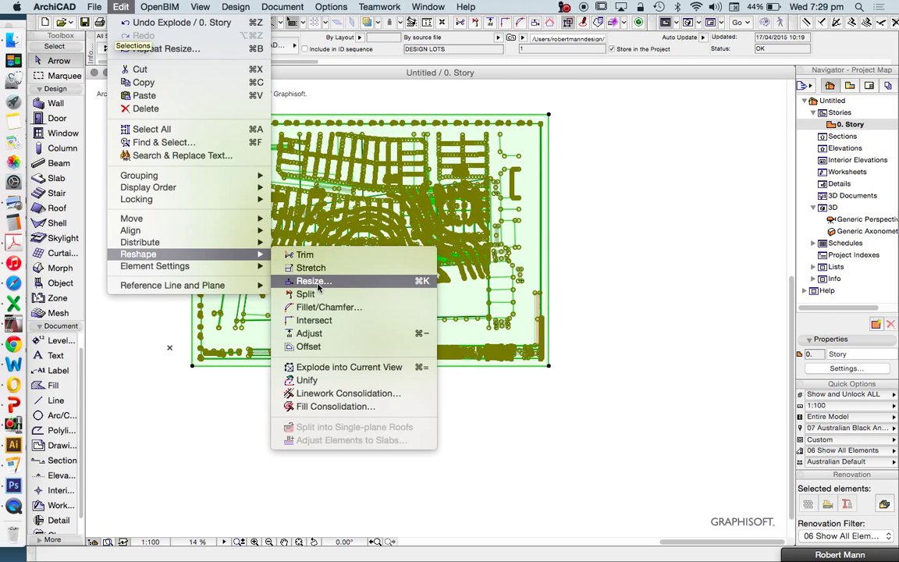
left_click(414, 281)
left_click(500, 313)
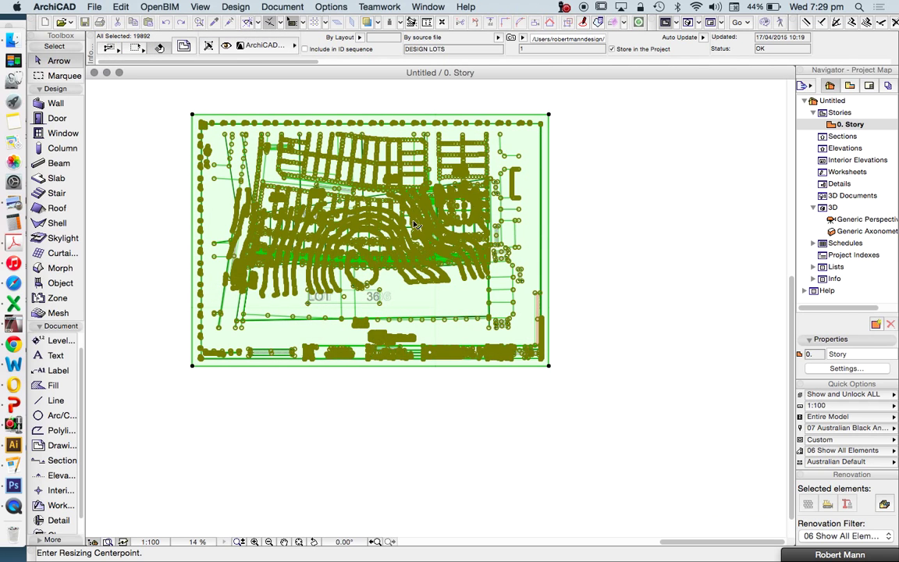
Set the resize centre at the lot corner and a 5787 first vector along lot 4114's boundary
scroll(417, 230, "up", 3)
scroll(418, 226, "up", 5)
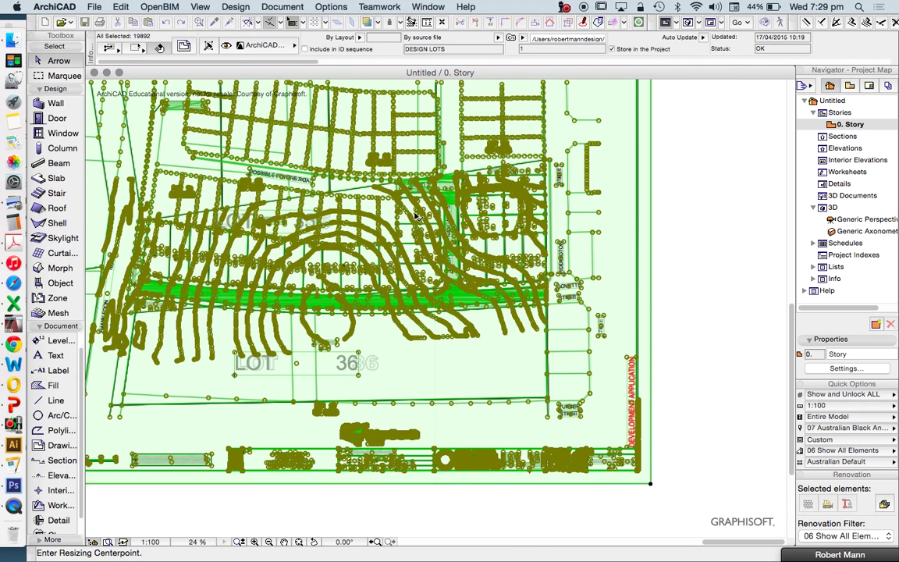
scroll(418, 209, "up", 3)
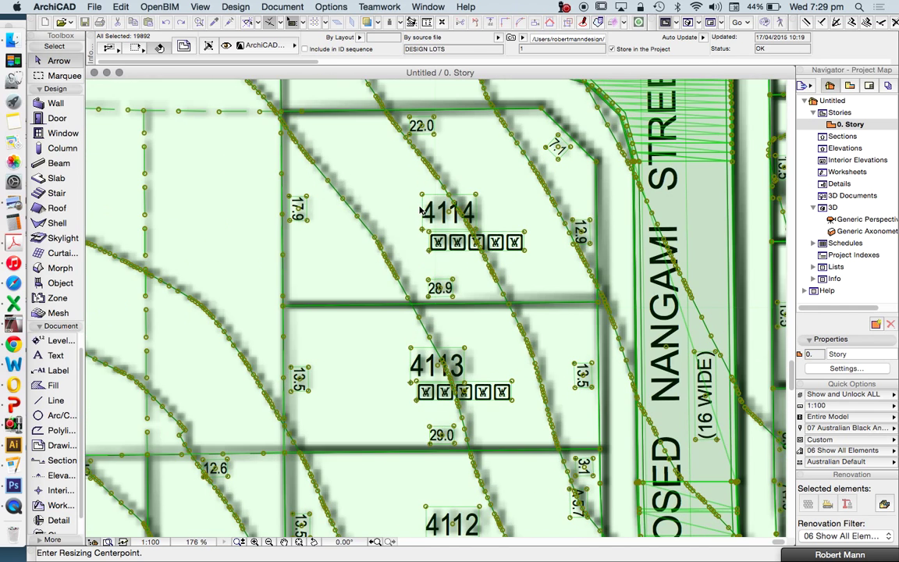
scroll(323, 316, "up", 1)
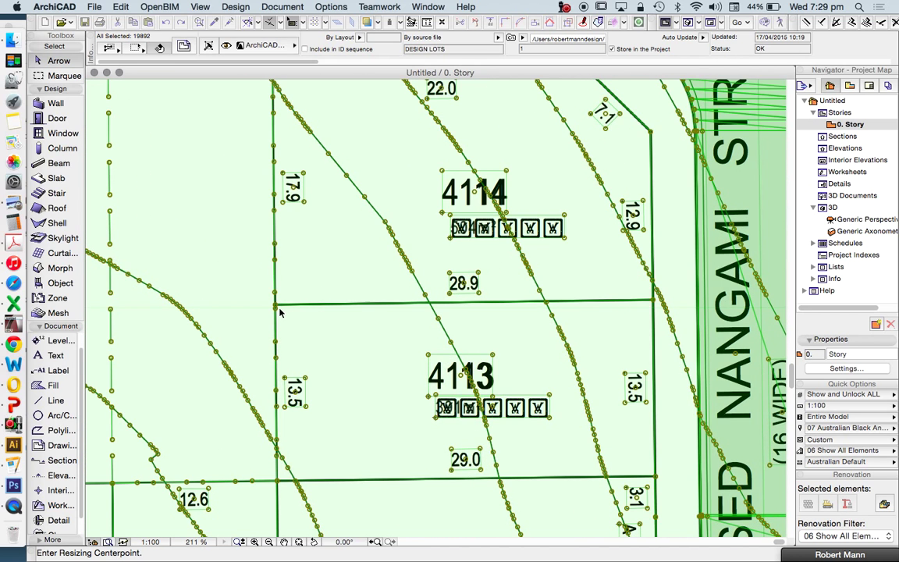
scroll(284, 317, "up", 3)
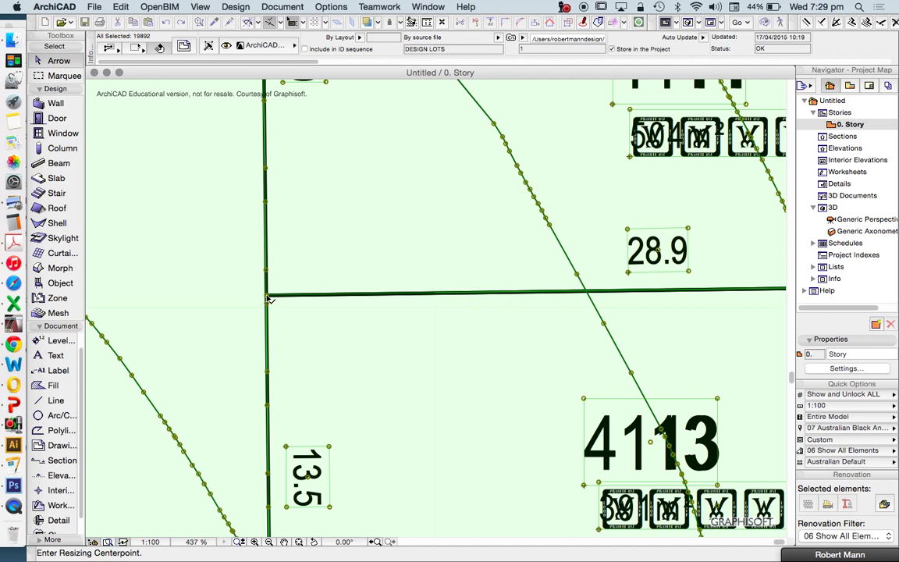
left_click(268, 297)
scroll(250, 297, "down", 3)
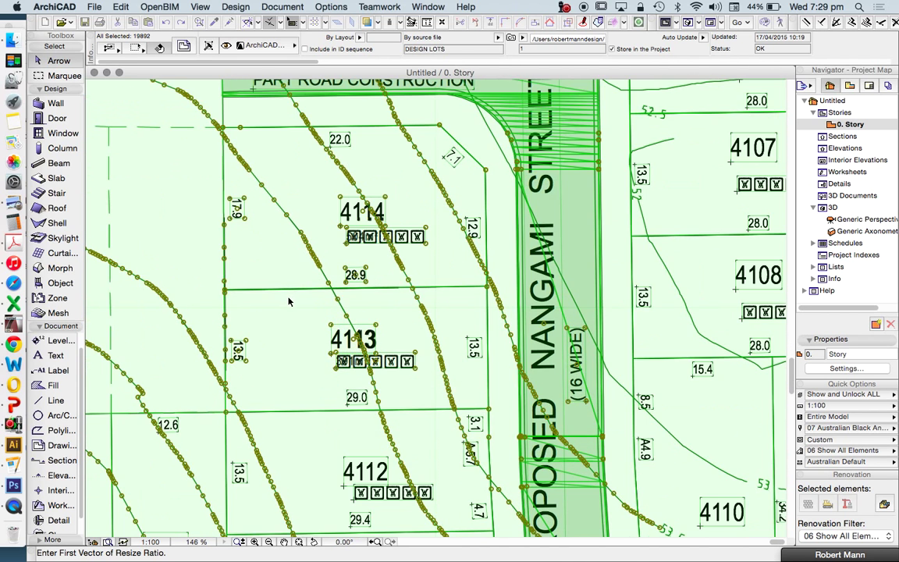
scroll(288, 301, "up", 3)
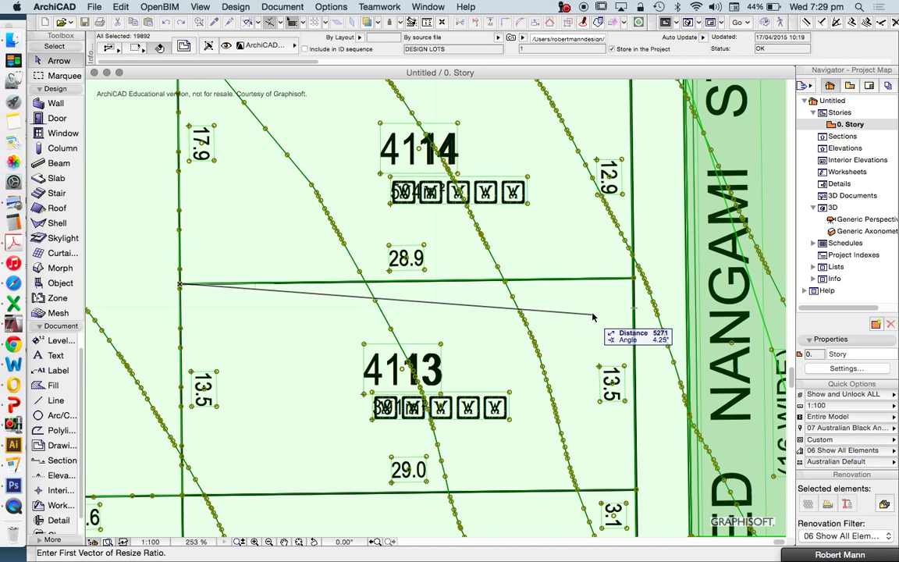
left_click(636, 279)
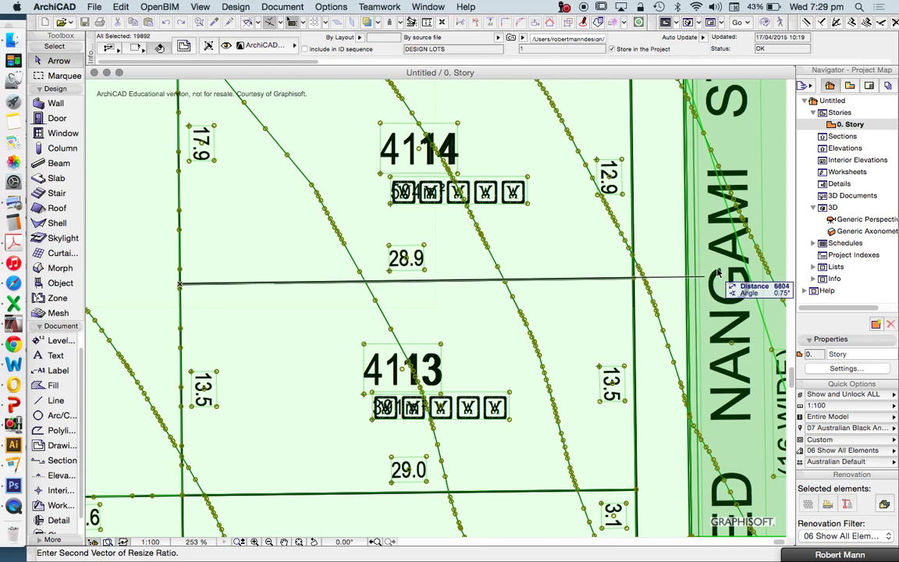
Place the second resize vector at 8900 along lot 4114's boundary, scaling the plan to true size
scroll(490, 285, "down", 6)
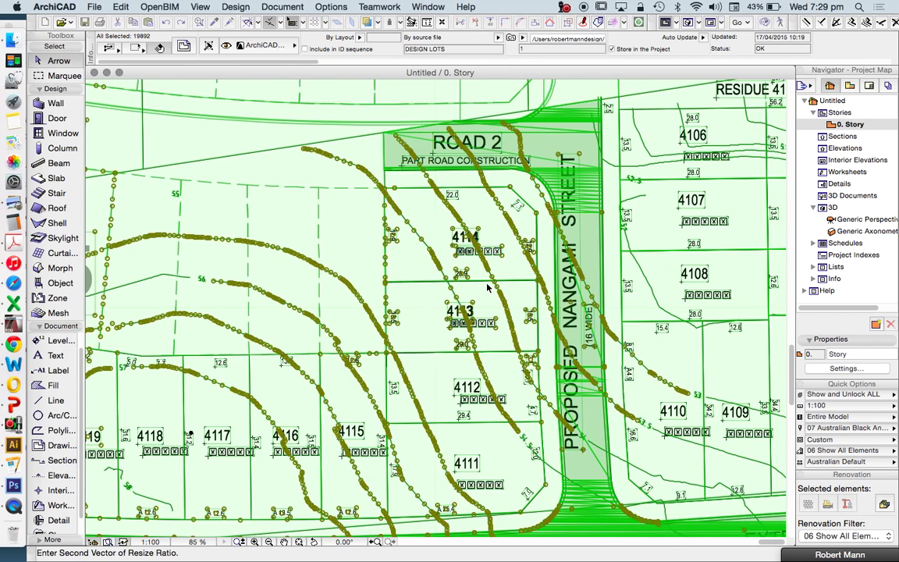
scroll(491, 290, "down", 3)
scroll(506, 293, "down", 1)
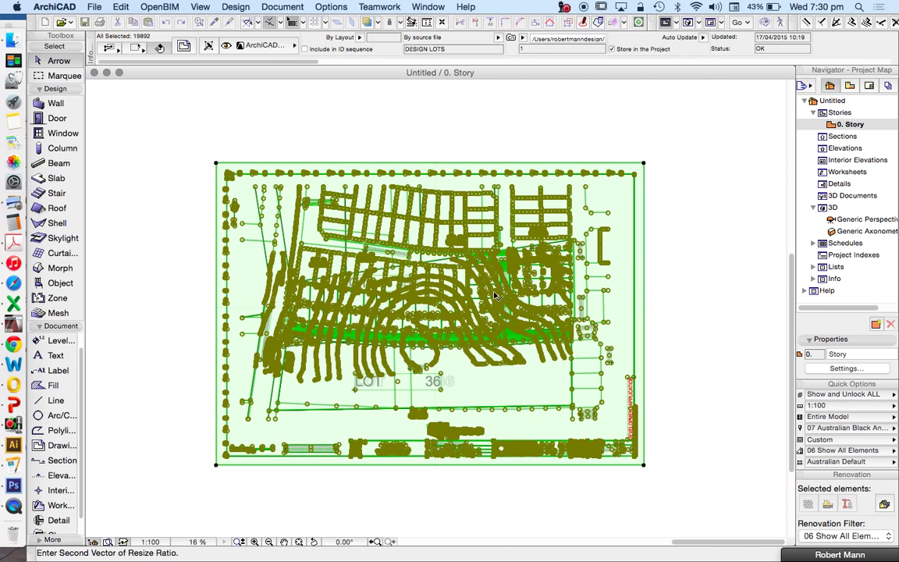
scroll(488, 290, "up", 10)
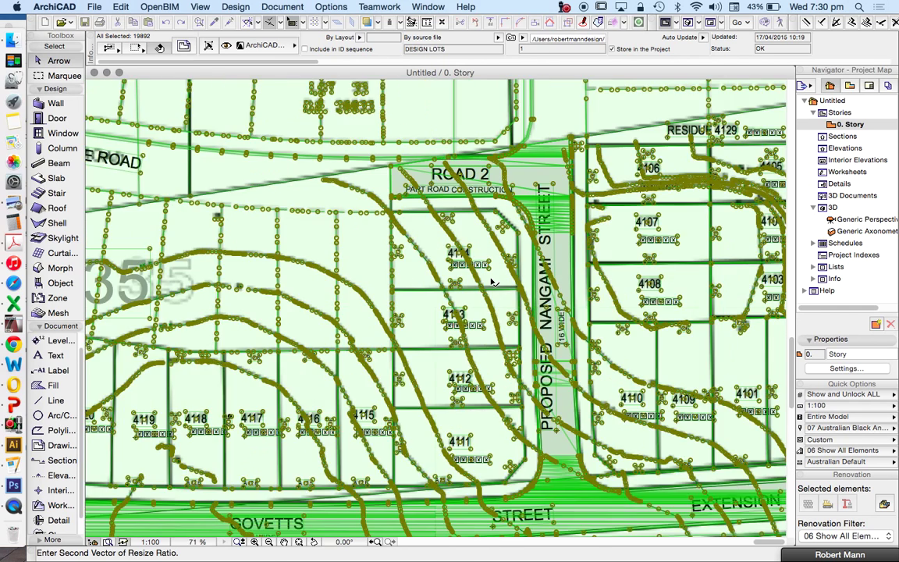
scroll(498, 286, "up", 1)
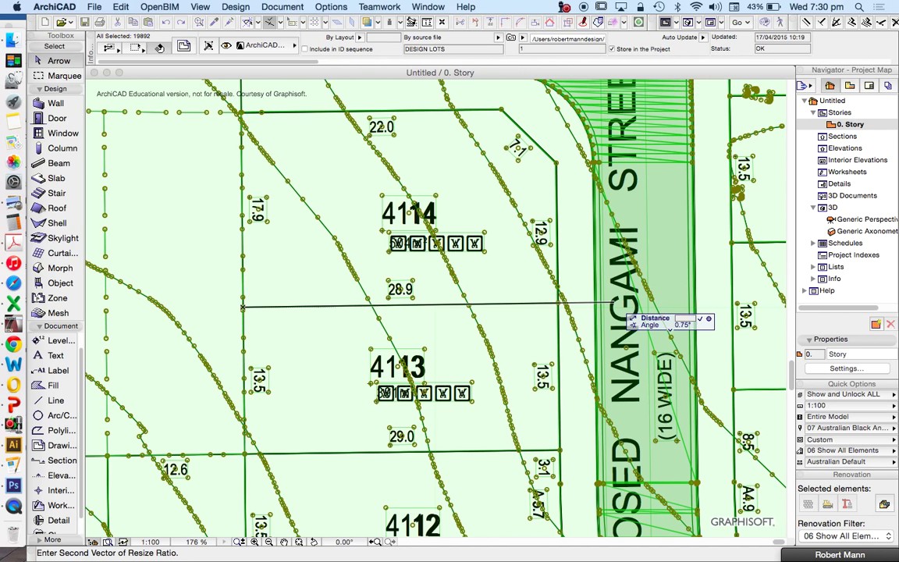
left_click(616, 300)
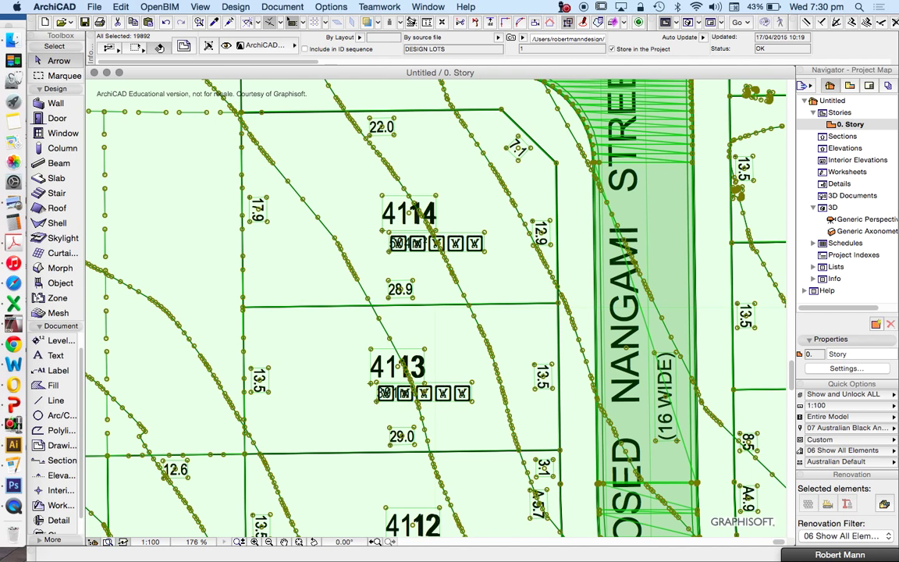
scroll(362, 337, "down", 15)
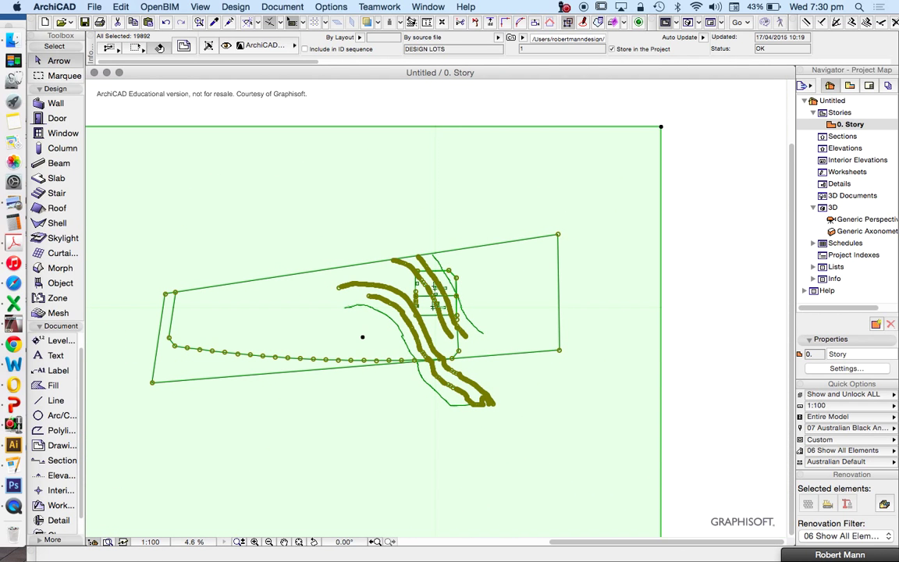
key("Escape")
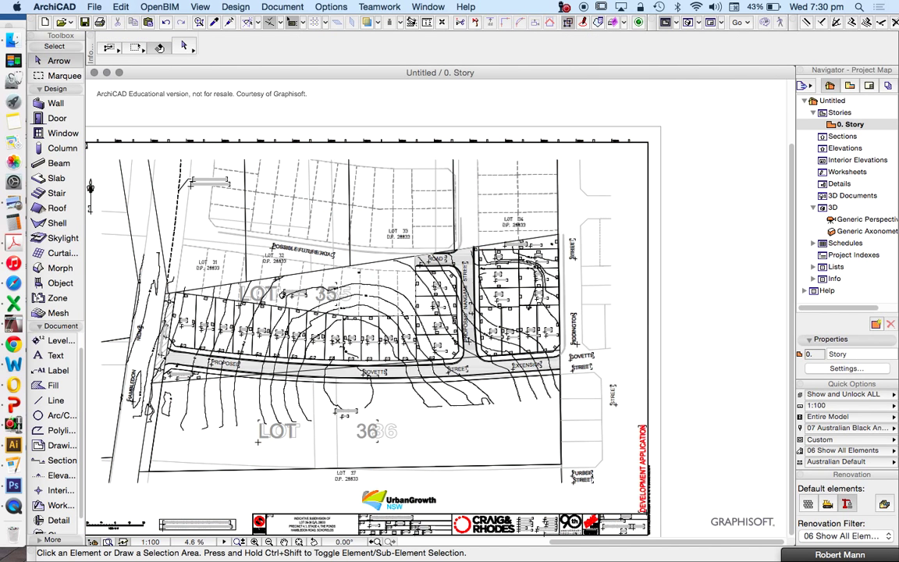
scroll(459, 295, "up", 5)
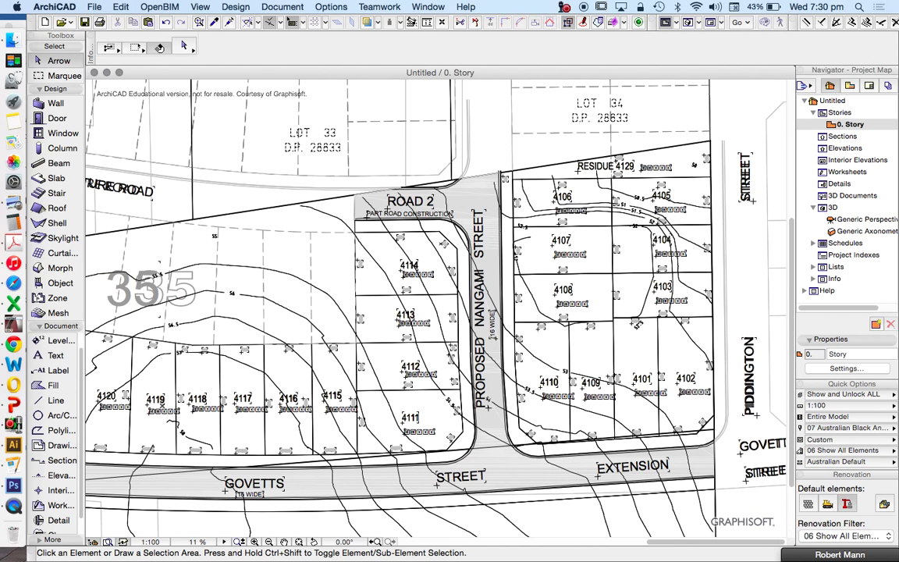
scroll(458, 295, "down", 9)
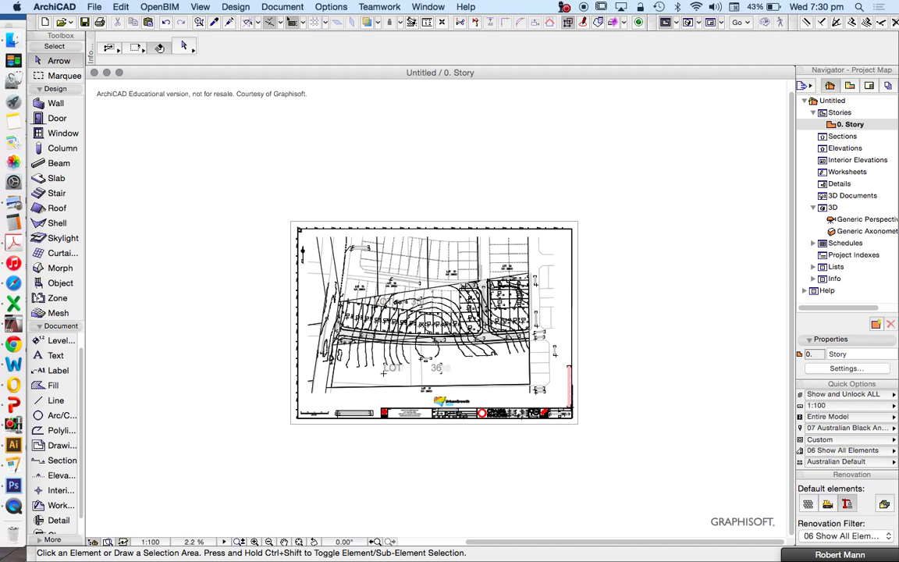
Create a new 1. Story from 0. Story's Navigator options
right_click(804, 125)
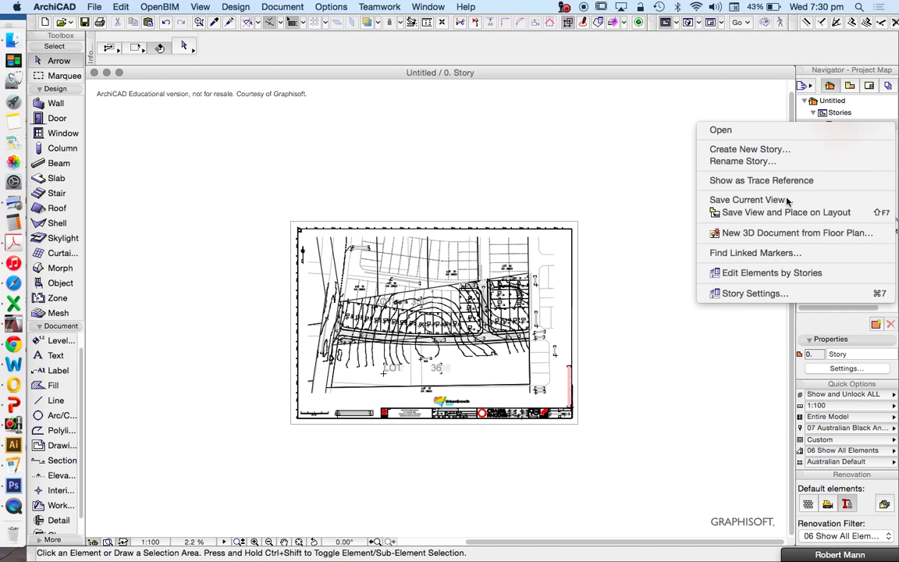
left_click(707, 147)
key("Escape")
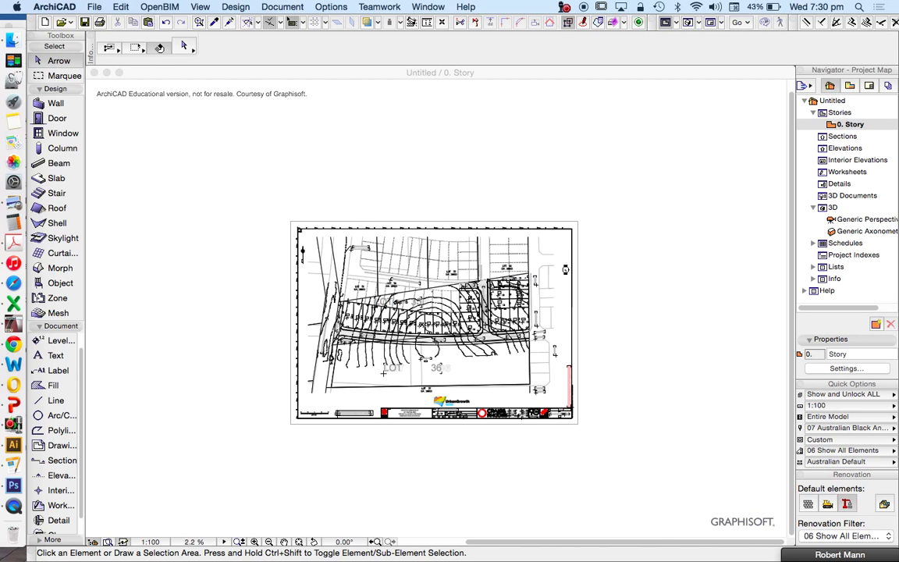
Show 0. Story's site plan as an orange trace reference and fit it to the window
right_click(841, 137)
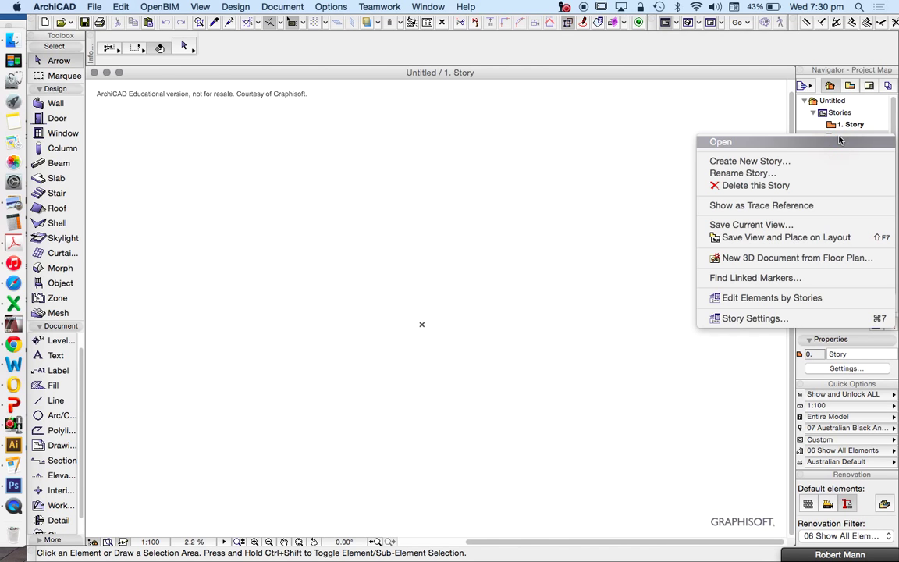
left_click(761, 207)
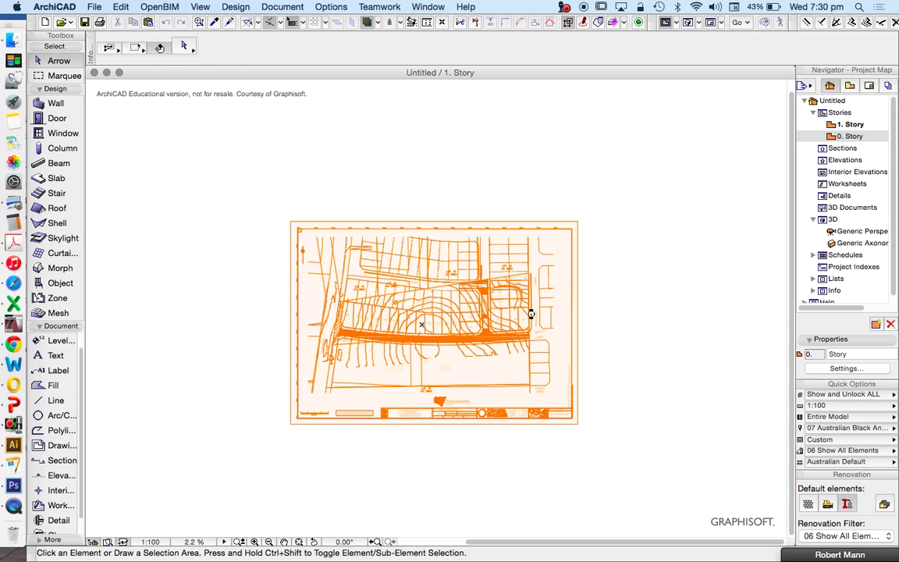
key("super+apostrophe")
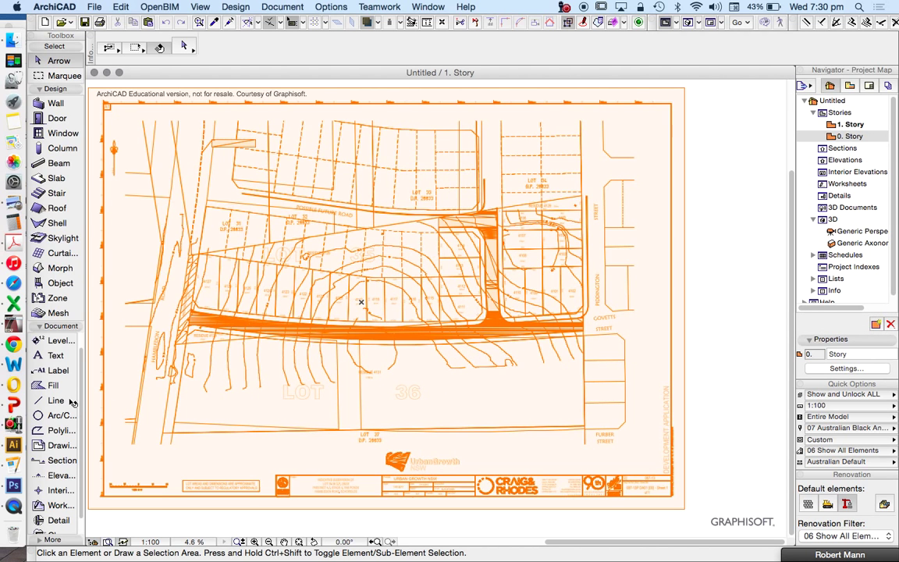
Trace lot 4114's 28.9 boundary and right edge with lines up to the angled corner
left_click(55, 400)
scroll(411, 305, "up", 10)
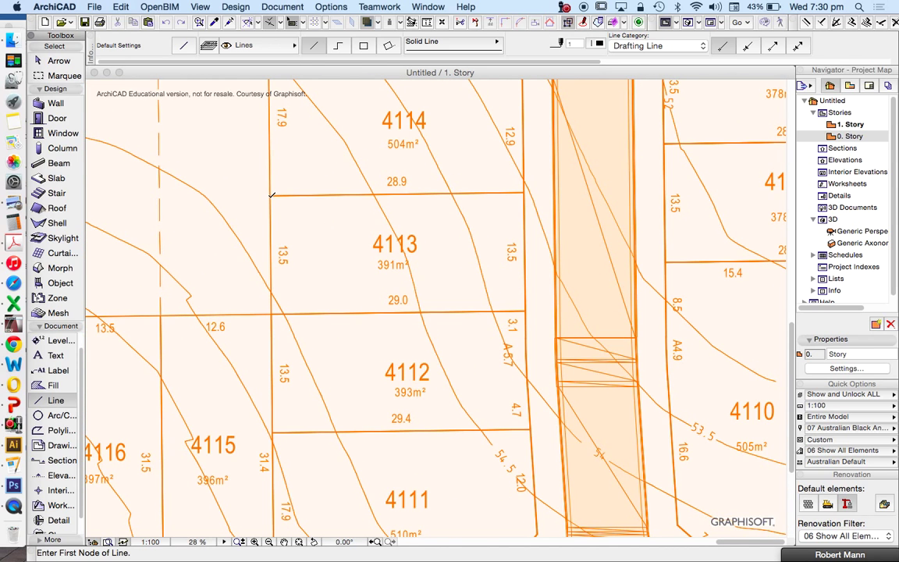
left_click(271, 195)
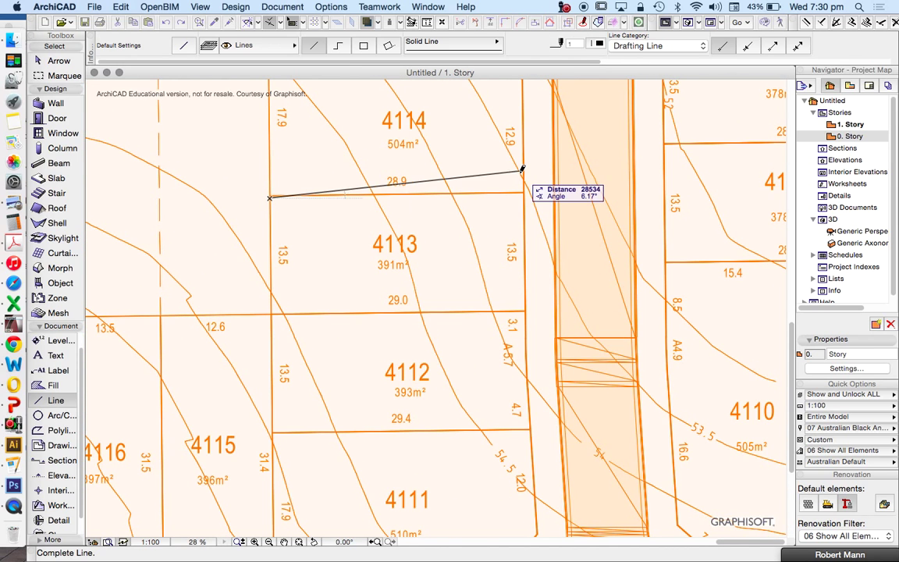
left_click(528, 192)
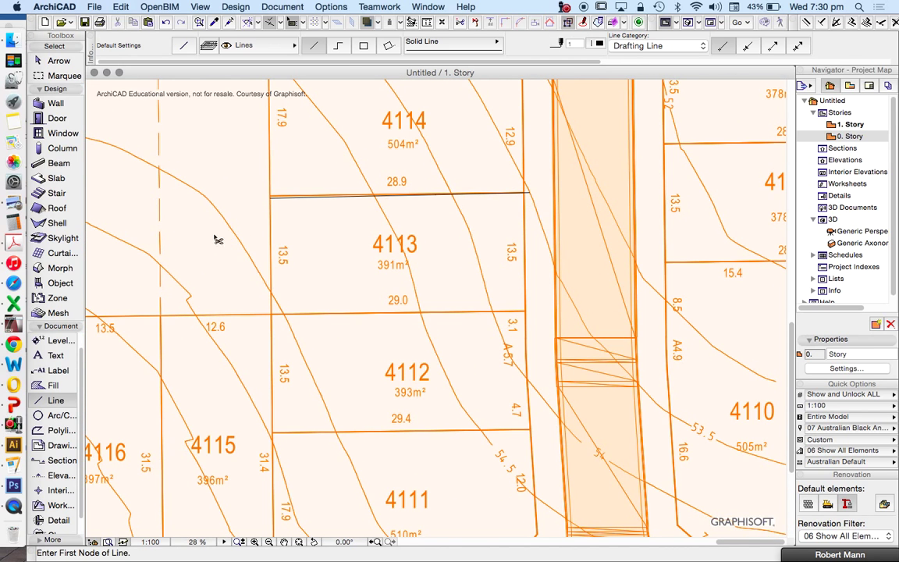
scroll(273, 196, "up", 7)
left_click(223, 194)
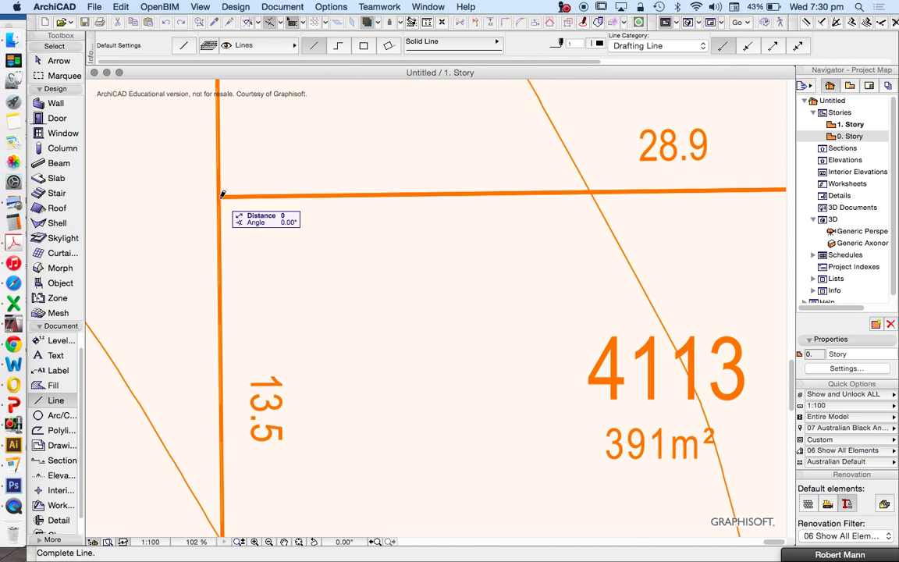
scroll(222, 195, "down", 3)
scroll(407, 213, "right", 5)
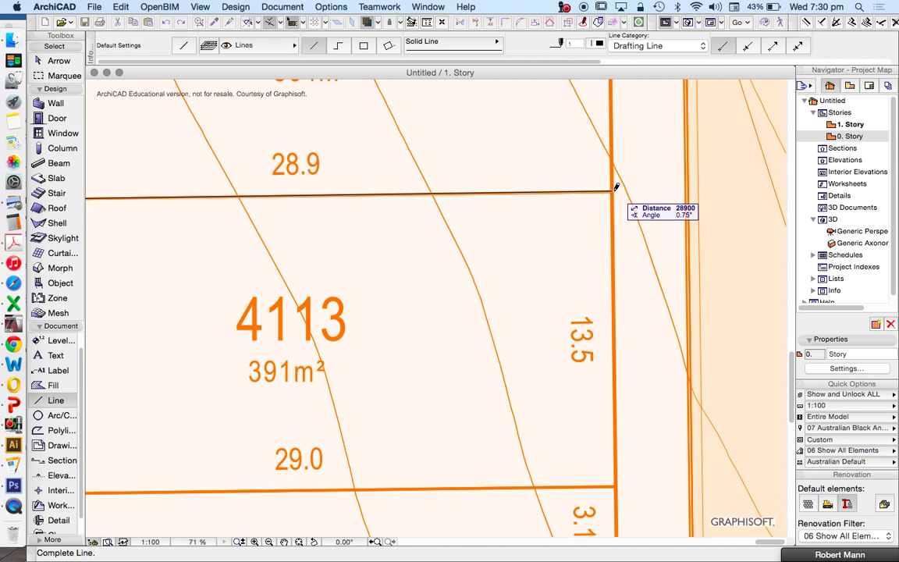
left_click(614, 190)
scroll(565, 298, "down", 5)
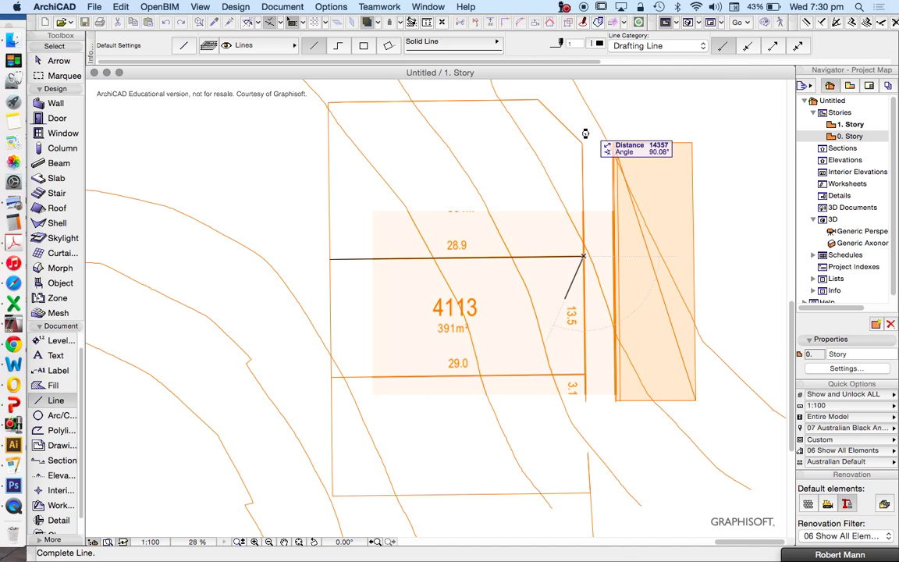
scroll(585, 133, "up", 7)
left_click(585, 133)
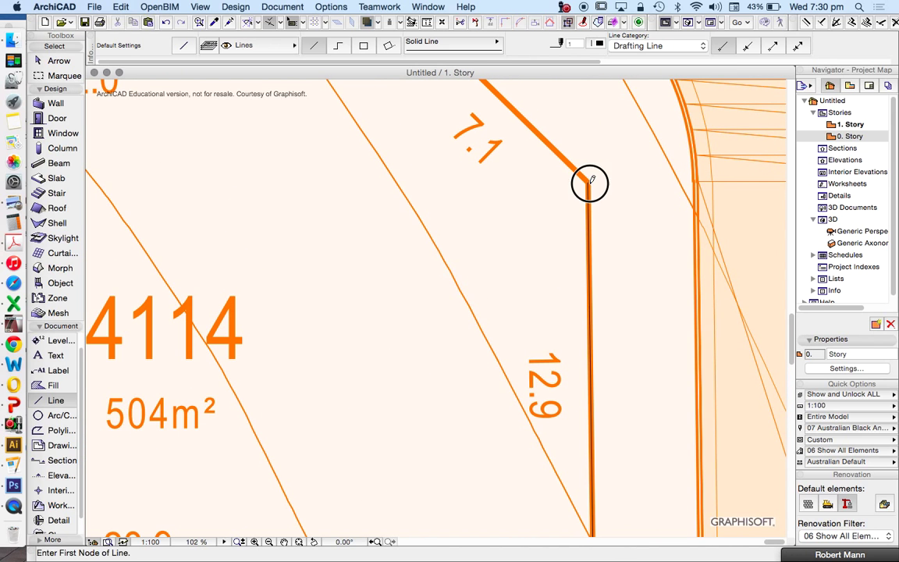
Trace the chamfered corner, top edge and left edge to close lot 4114's outline
left_click(590, 181)
scroll(589, 181, "down", 4)
scroll(517, 115, "up", 2)
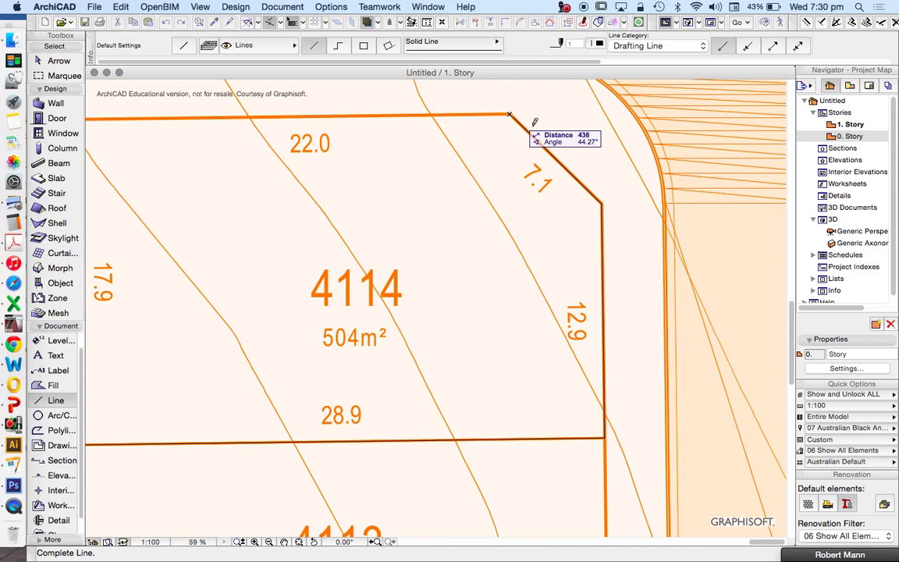
scroll(534, 122, "down", 4)
scroll(411, 156, "up", 2)
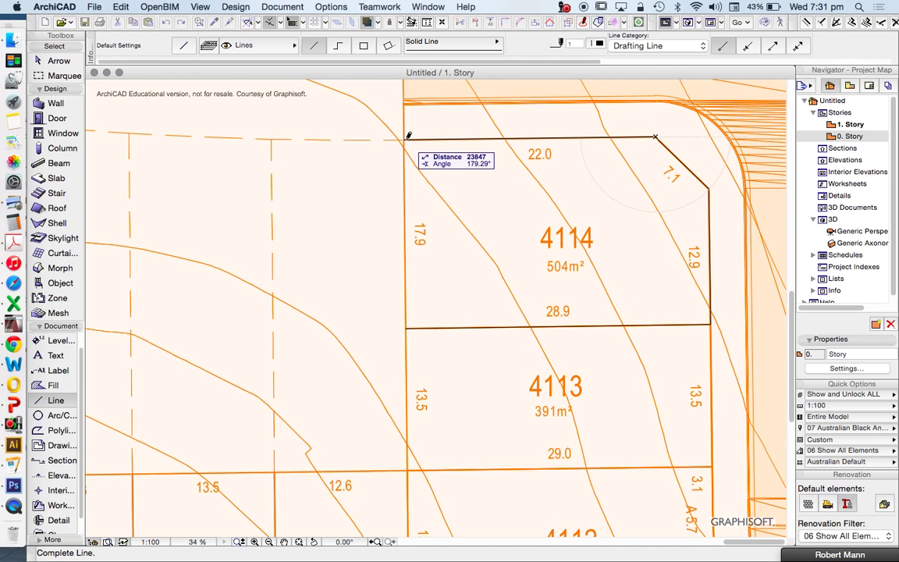
left_click(407, 137)
left_click(407, 136)
left_click(406, 327)
scroll(407, 274, "down", 1)
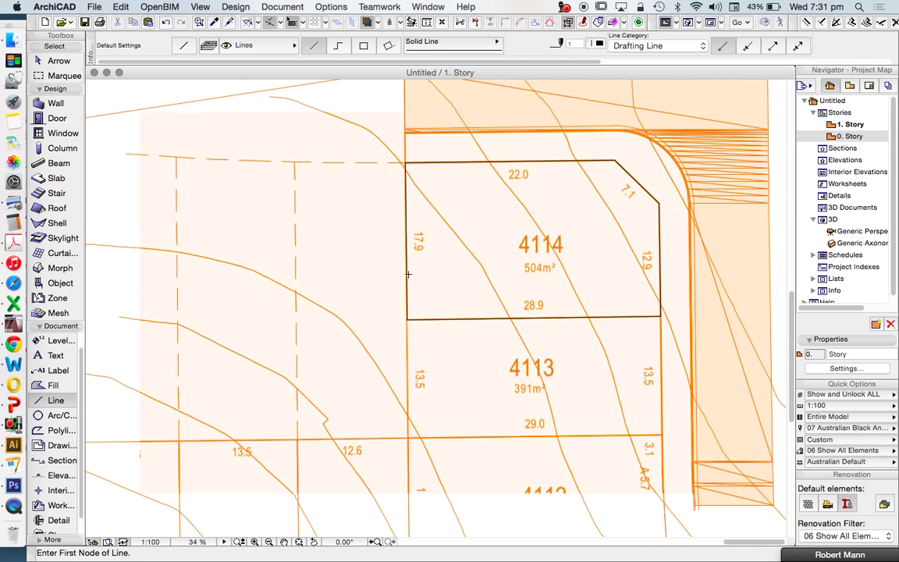
scroll(564, 253, "down", 4)
scroll(564, 252, "up", 2)
Return to the Arrow tool and deselect everything to review the traced lot outline
key("Escape")
left_click(523, 129)
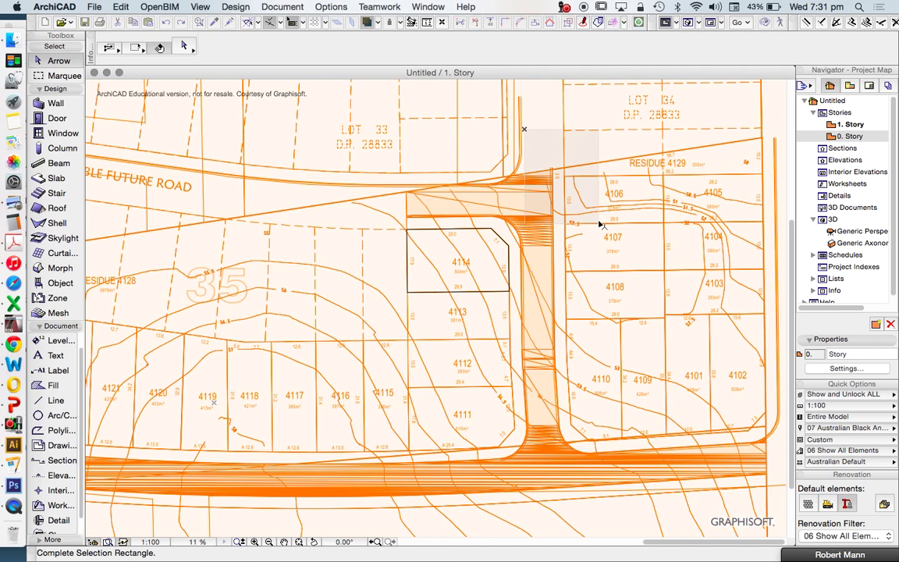
left_click(599, 225)
left_click(512, 125)
left_click(626, 209)
left_click(488, 117)
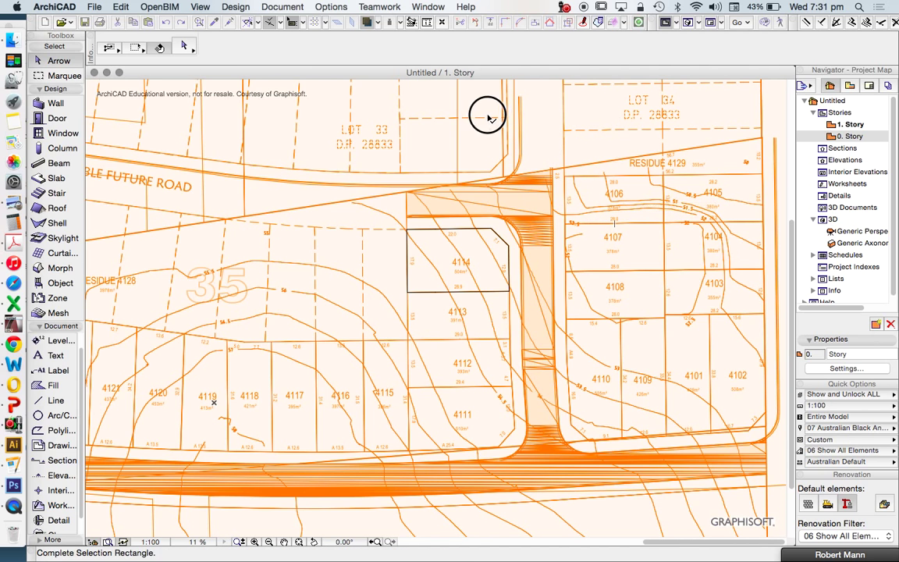
left_click(586, 176)
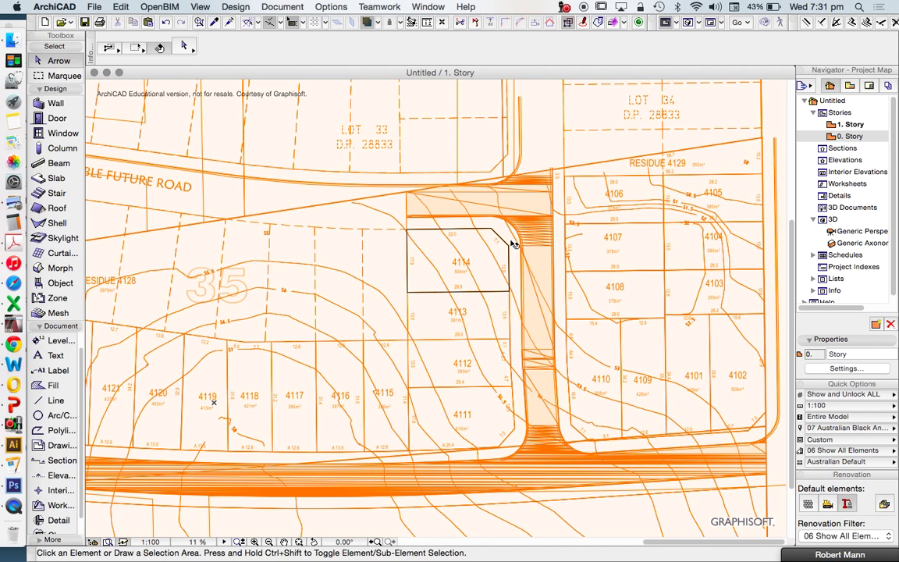
scroll(512, 243, "up", 2)
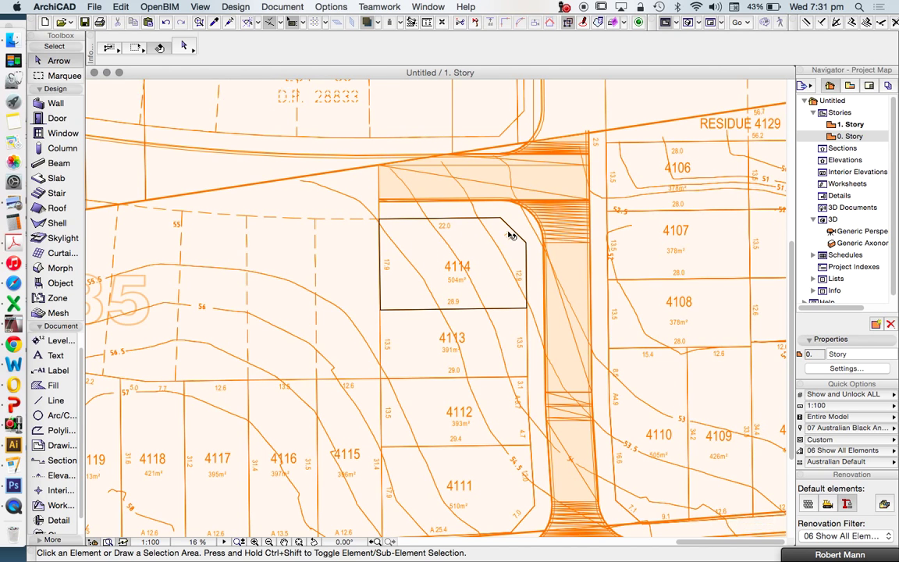
scroll(509, 234, "down", 2)
scroll(532, 305, "down", 1)
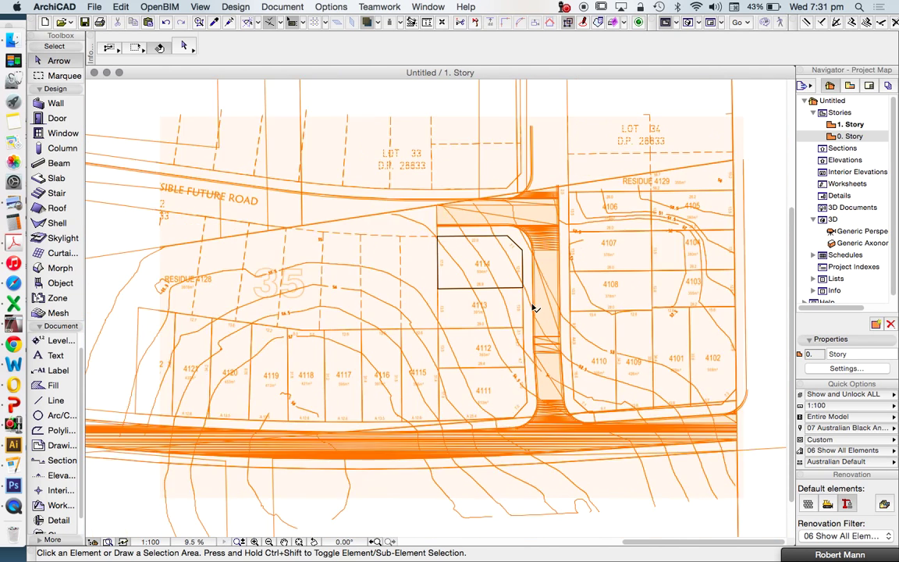